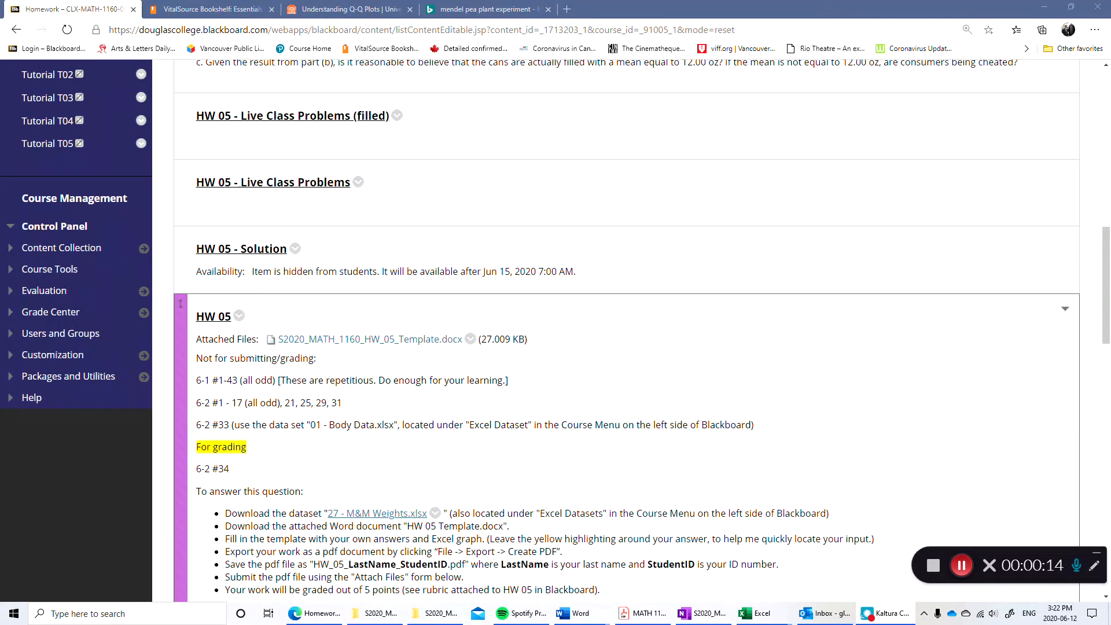
# - Download the "27 - M&M Weights.xlsx" dataset from the HW 05 instructions and open it in Excel with editing enabled
pyautogui.scroll(-3, 508, 400)
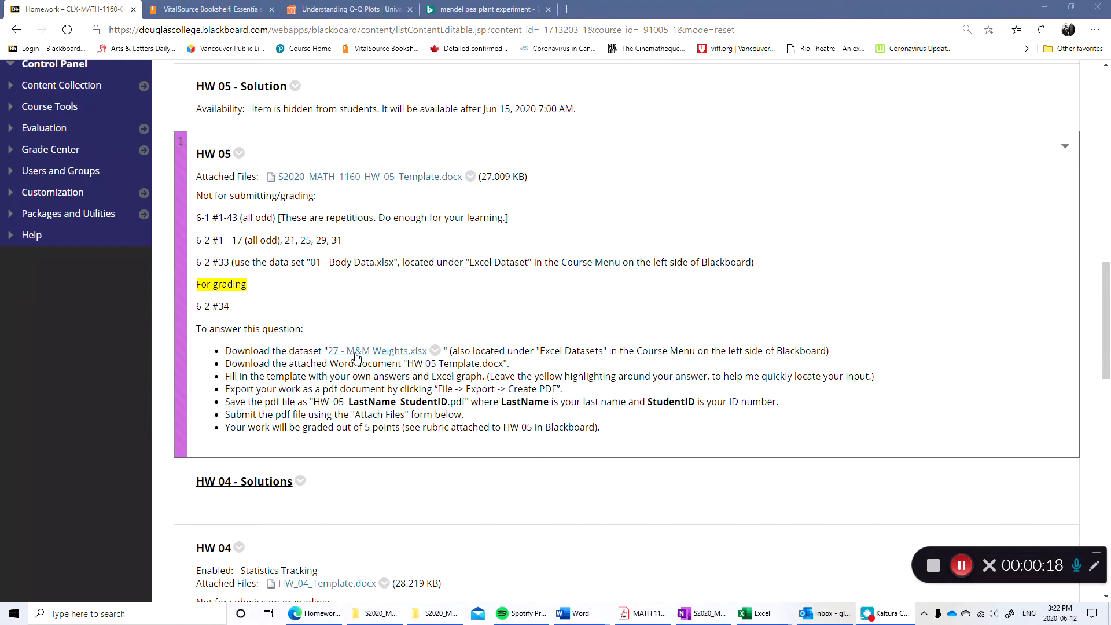
pyautogui.click(368, 354)
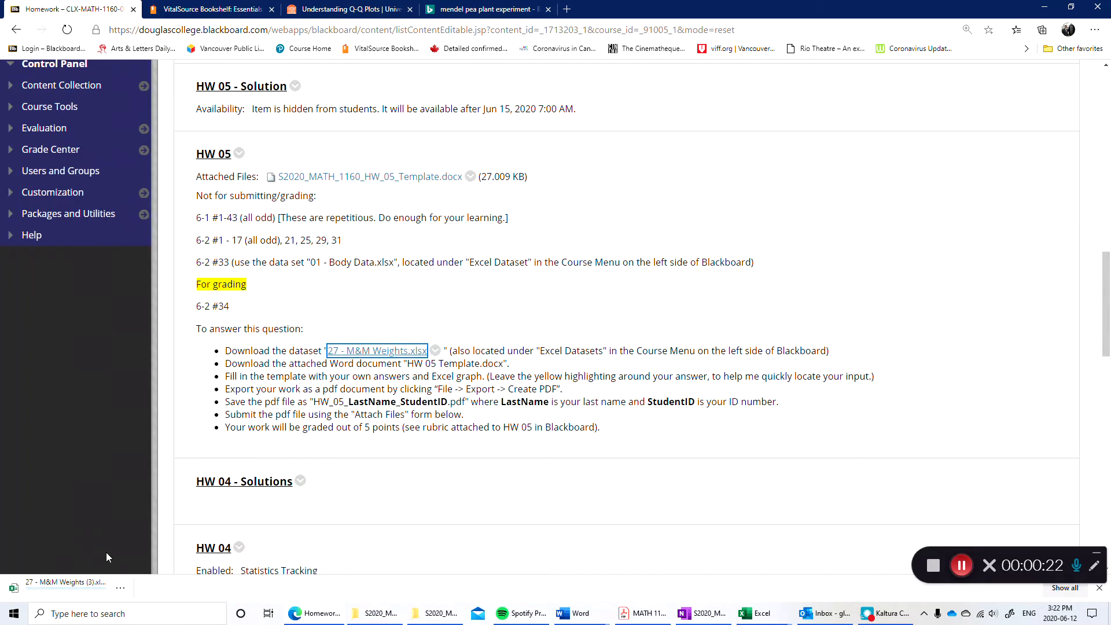
pyautogui.click(36, 592)
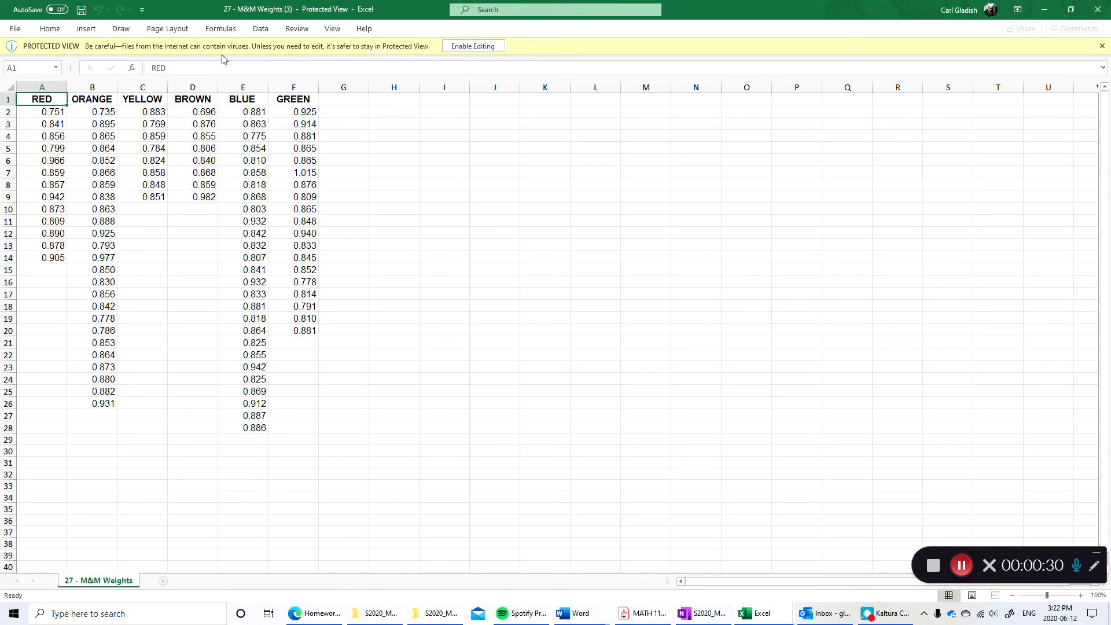
pyautogui.click(473, 45)
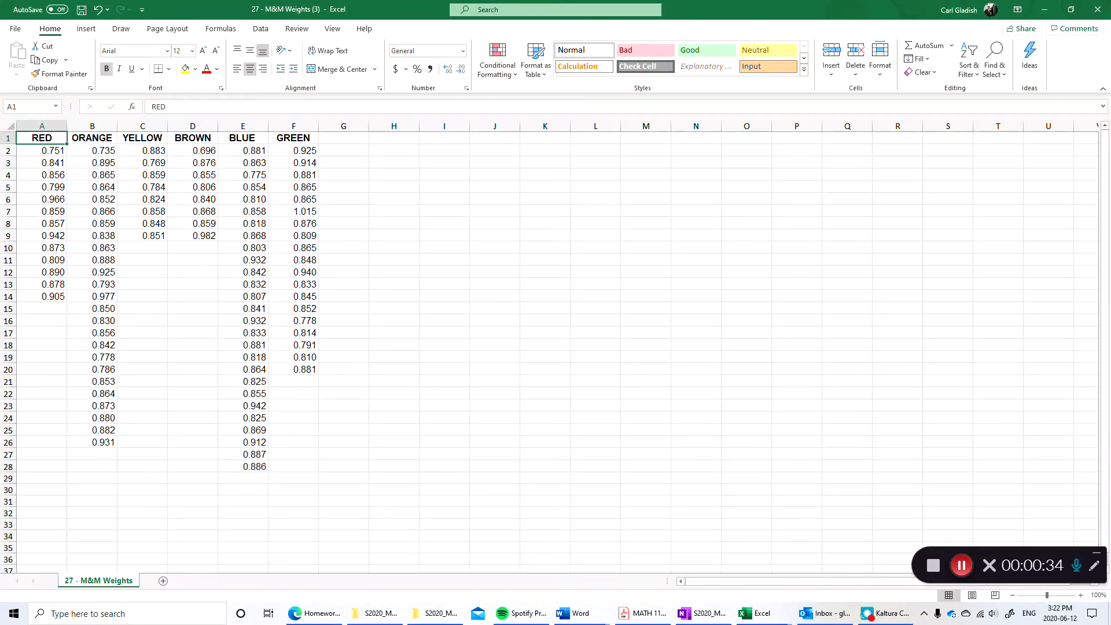
# - Insert a histogram of the weights in A2:F28 and enlarge the chart
pyautogui.click(36, 151)
pyautogui.moveTo(35, 151); pyautogui.dragTo(295, 467)
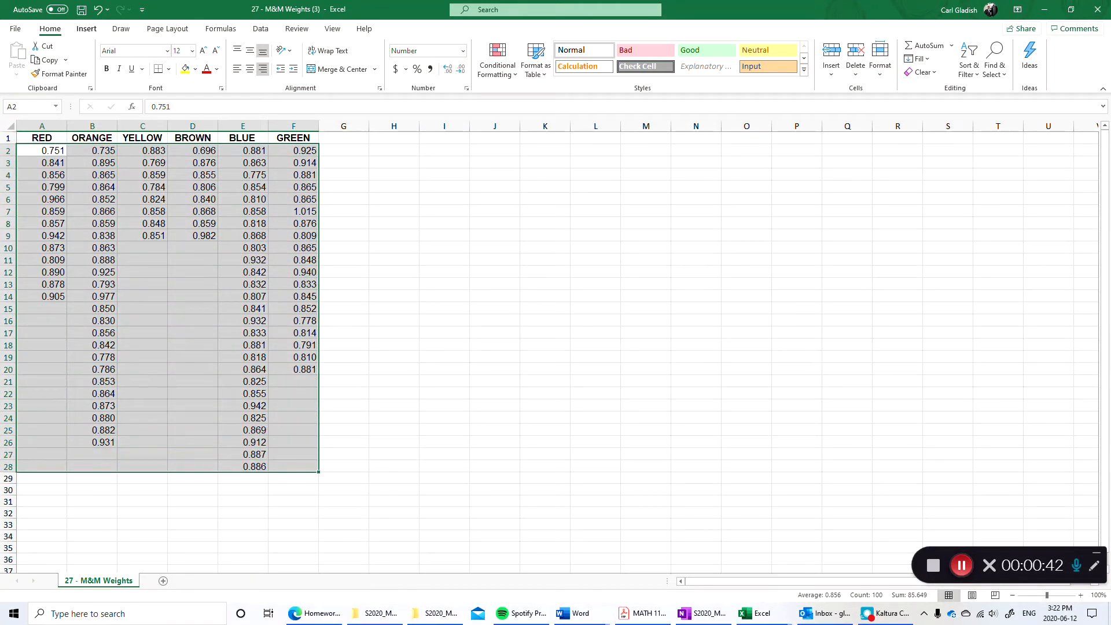
pyautogui.click(86, 29)
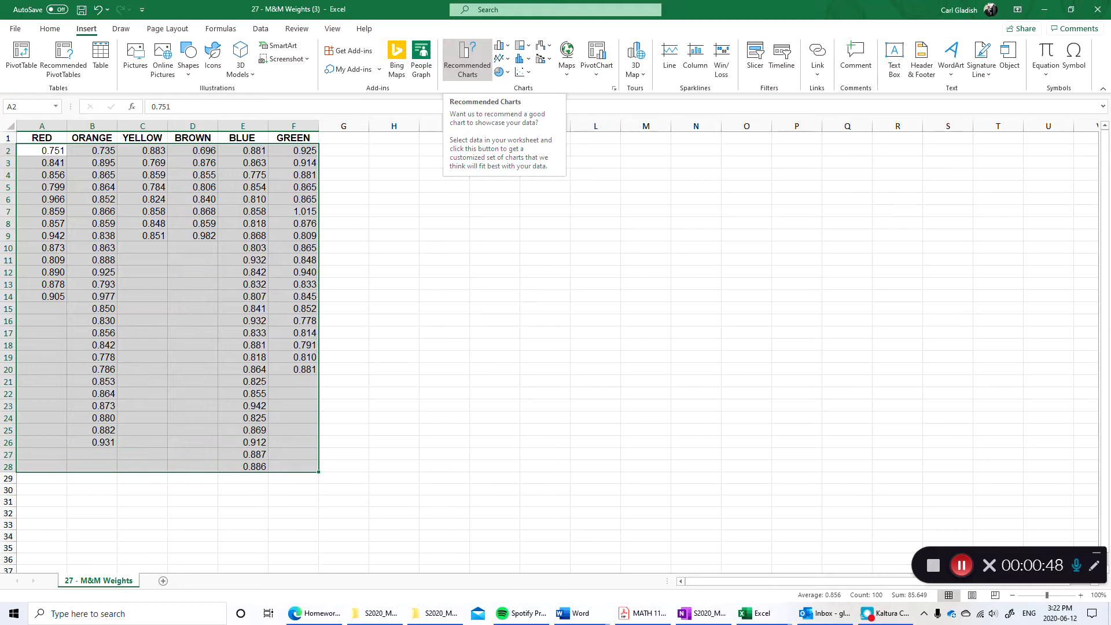
pyautogui.click(467, 61)
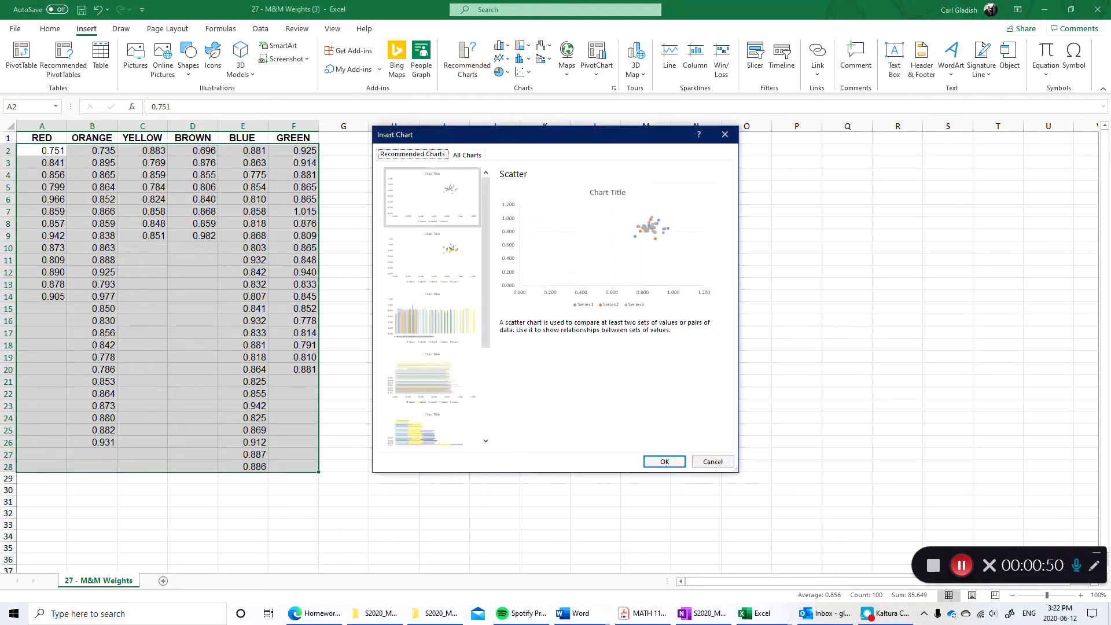
pyautogui.click(467, 155)
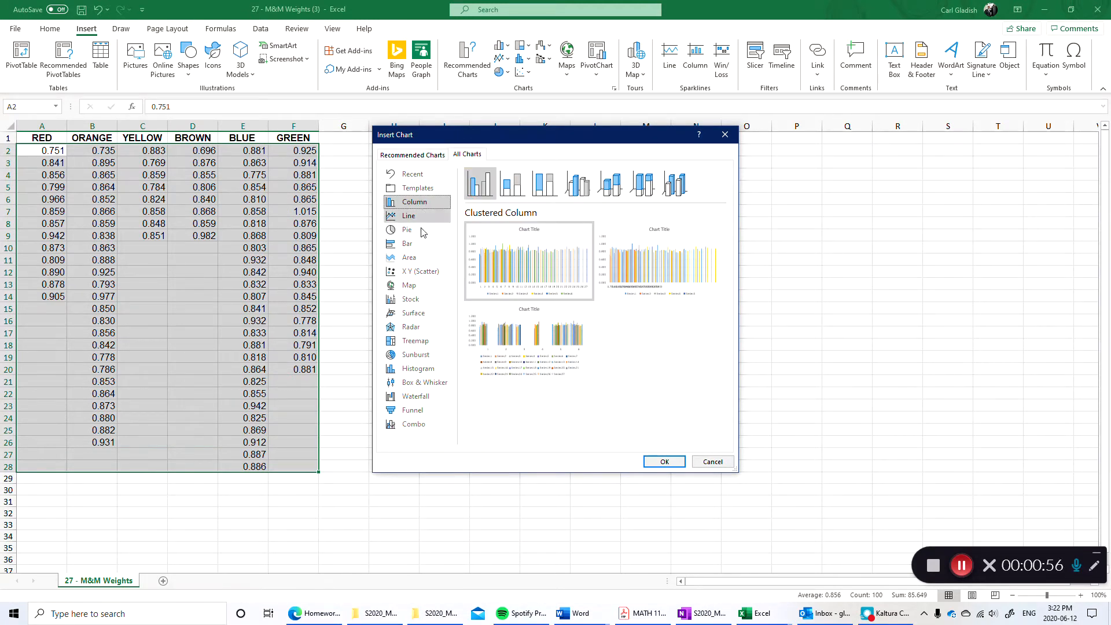
pyautogui.click(413, 369)
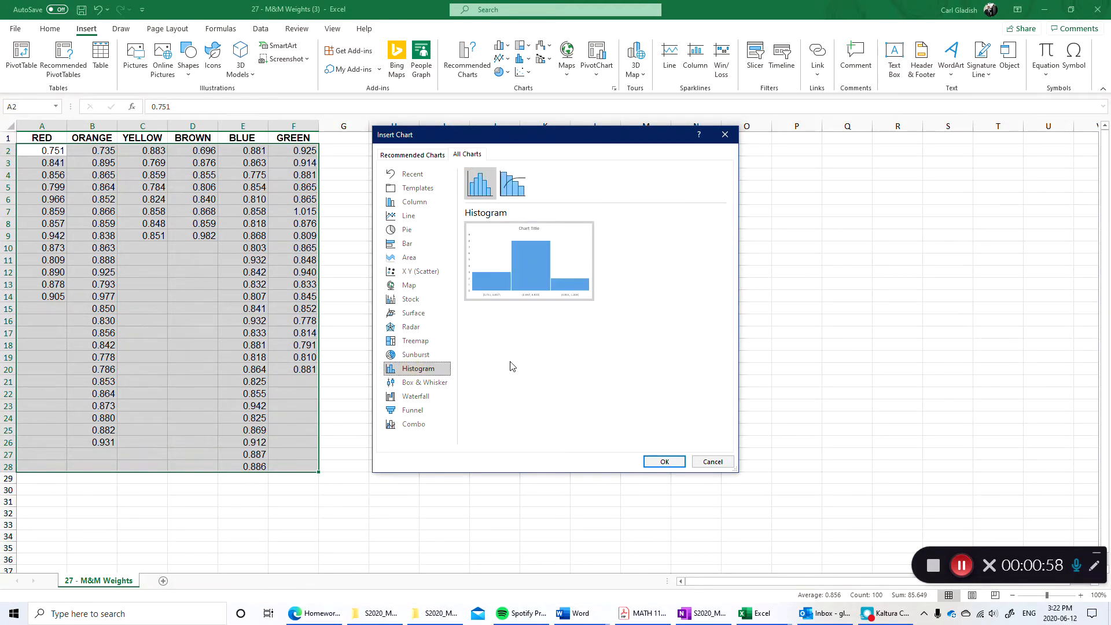
pyautogui.moveTo(488, 239)
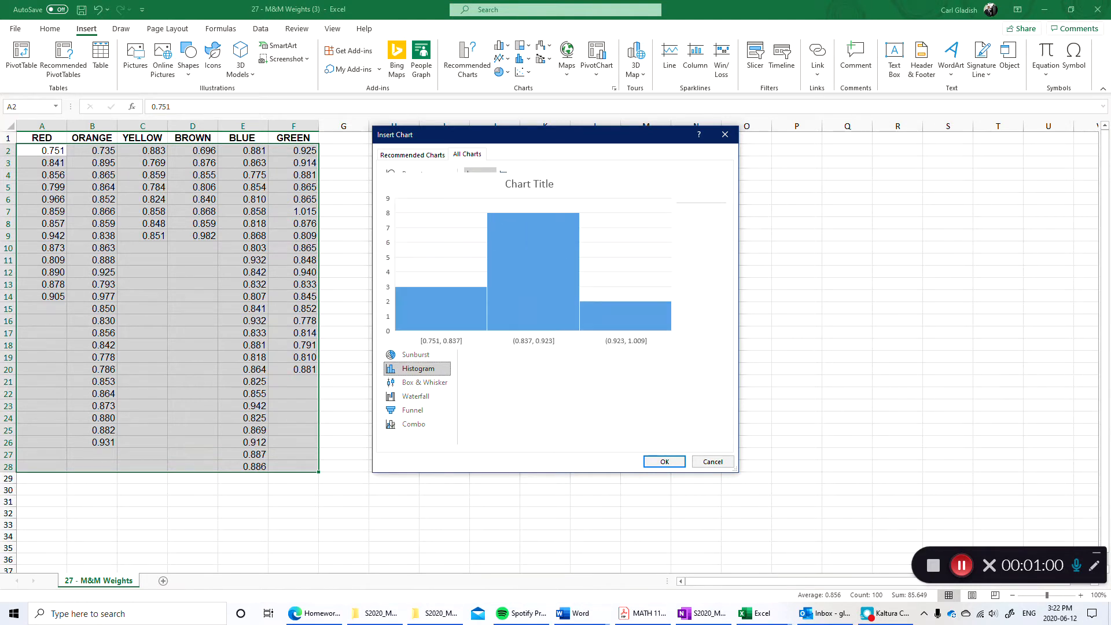
pyautogui.click(664, 461)
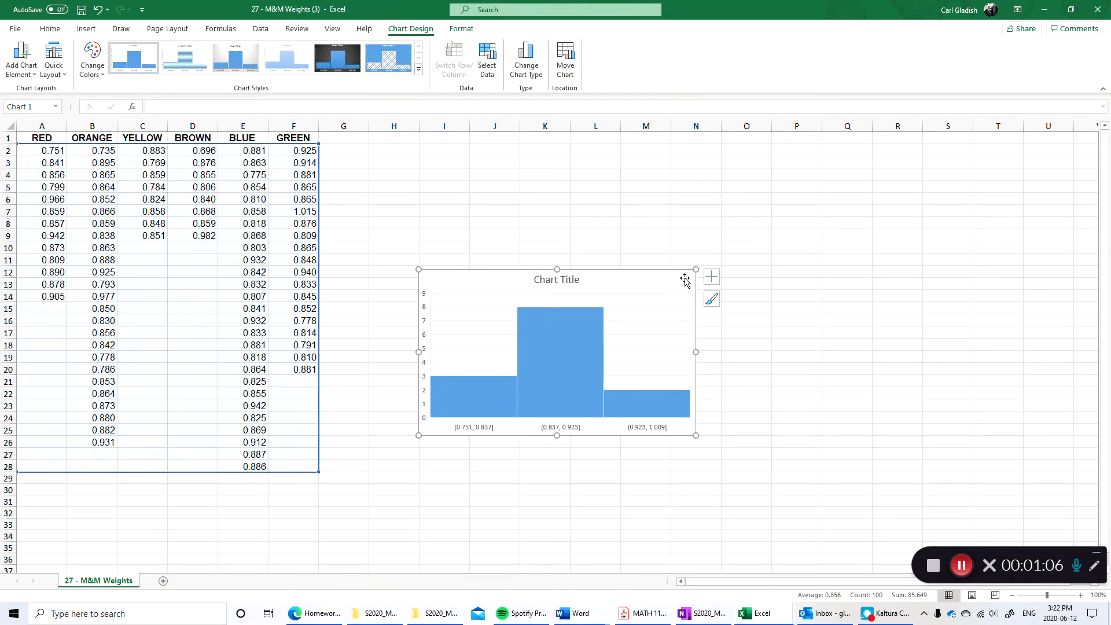
pyautogui.moveTo(695, 269); pyautogui.dragTo(816, 186)
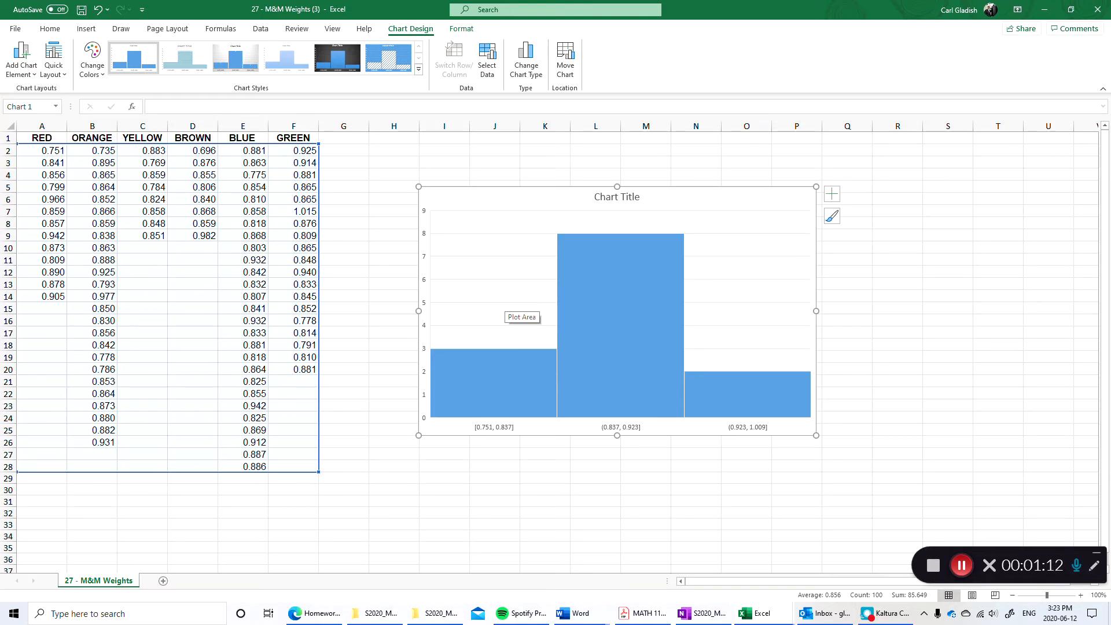
# - Try a 281% gap width on the histogram's bars and return it to 0%
pyautogui.moveTo(602, 282)
pyautogui.doubleClick(628, 249)
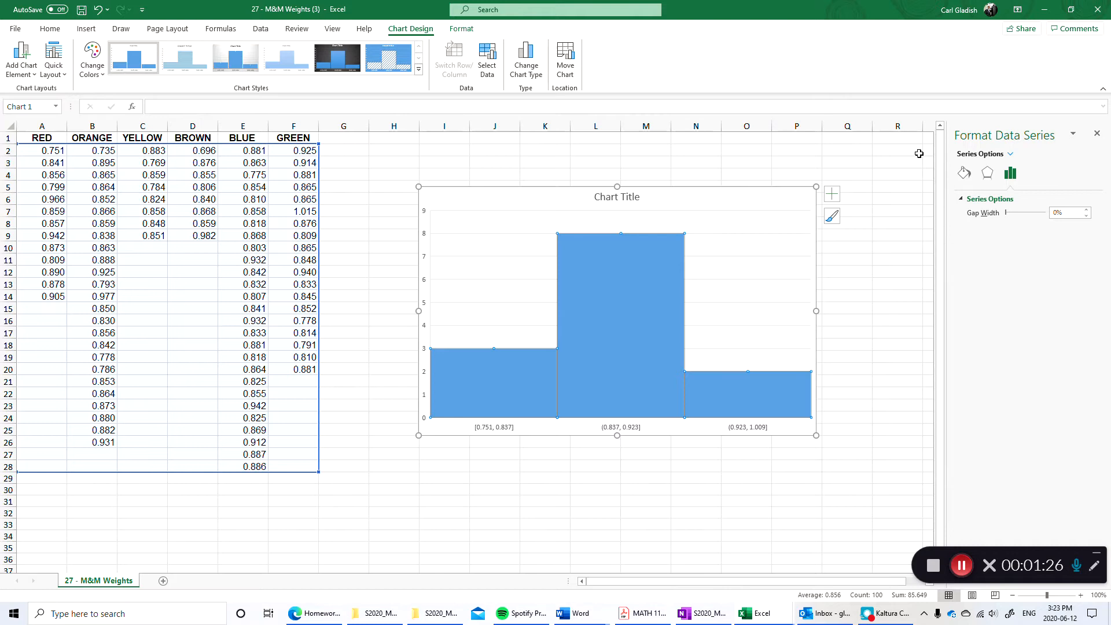
pyautogui.click(1097, 134)
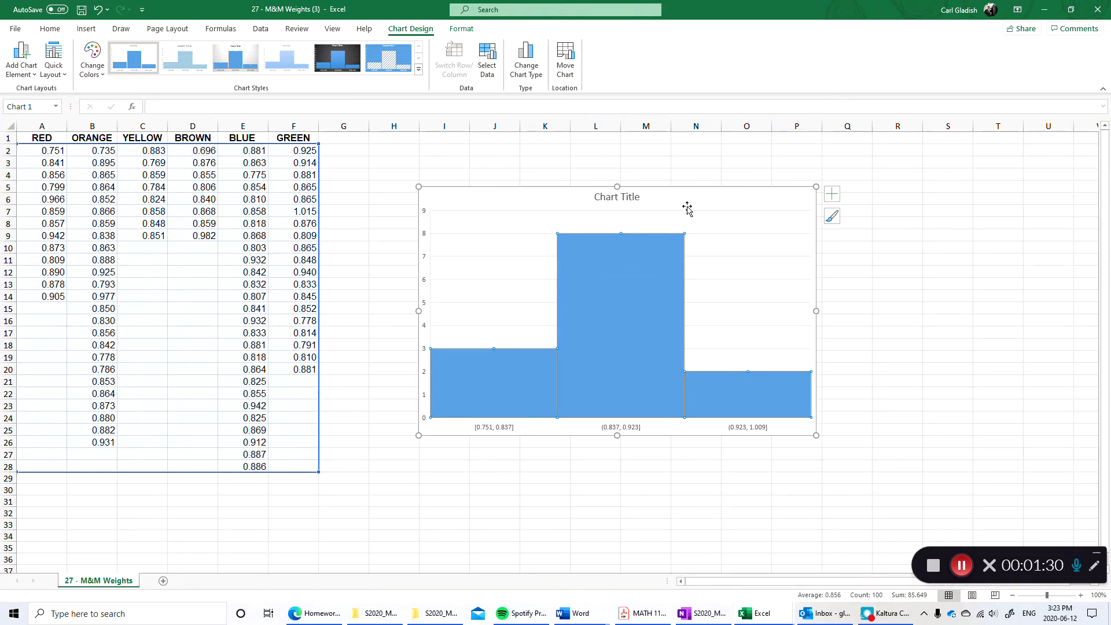
pyautogui.rightClick(614, 291)
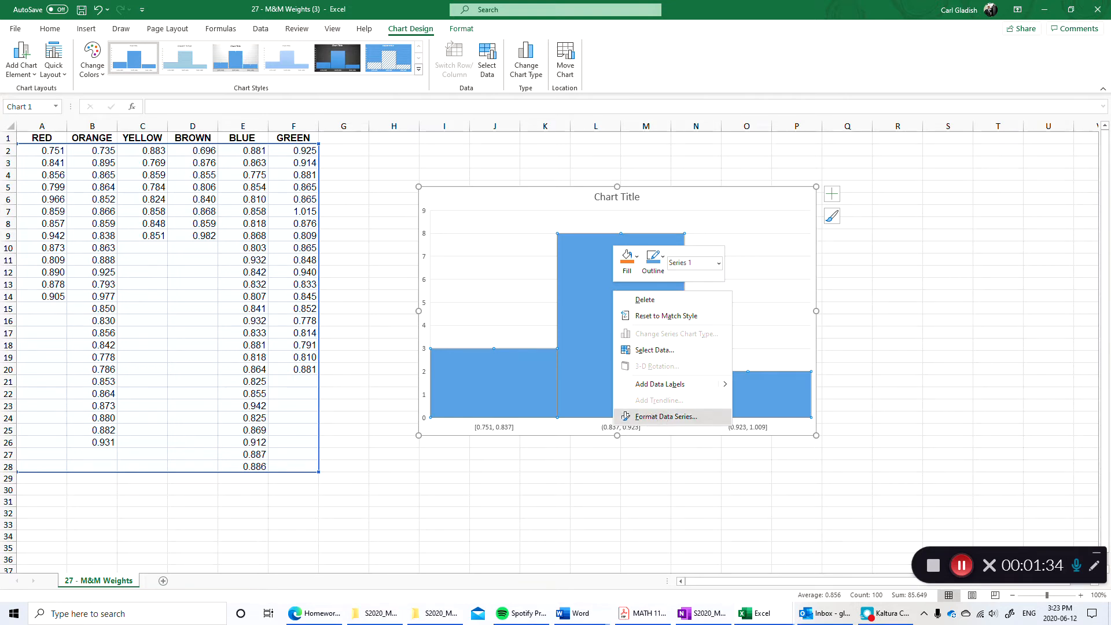
pyautogui.click(645, 414)
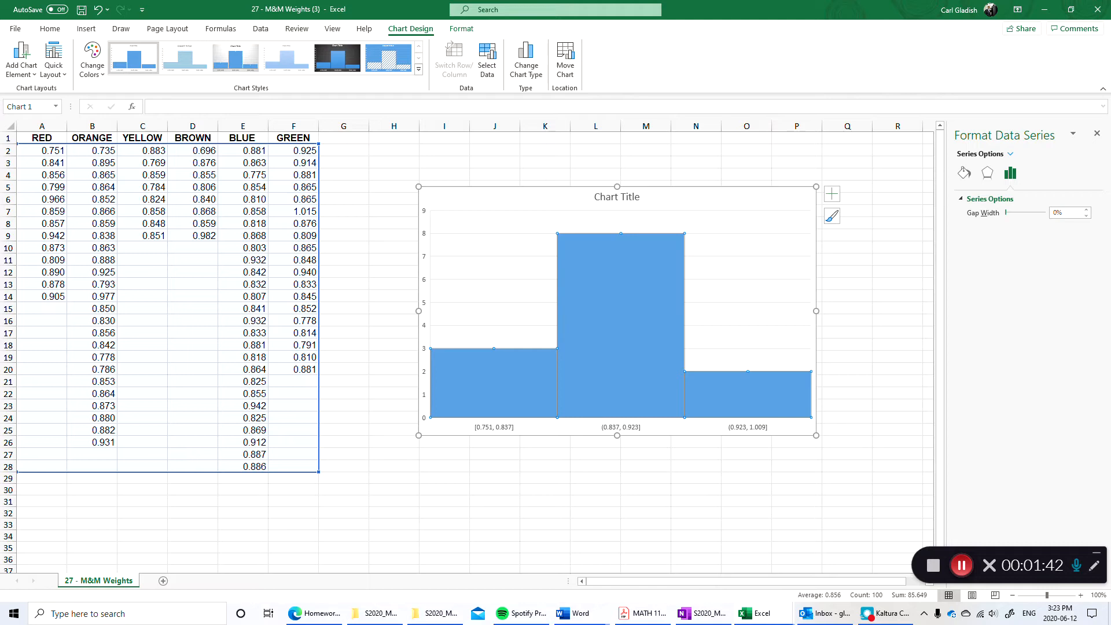
pyautogui.click(1014, 212)
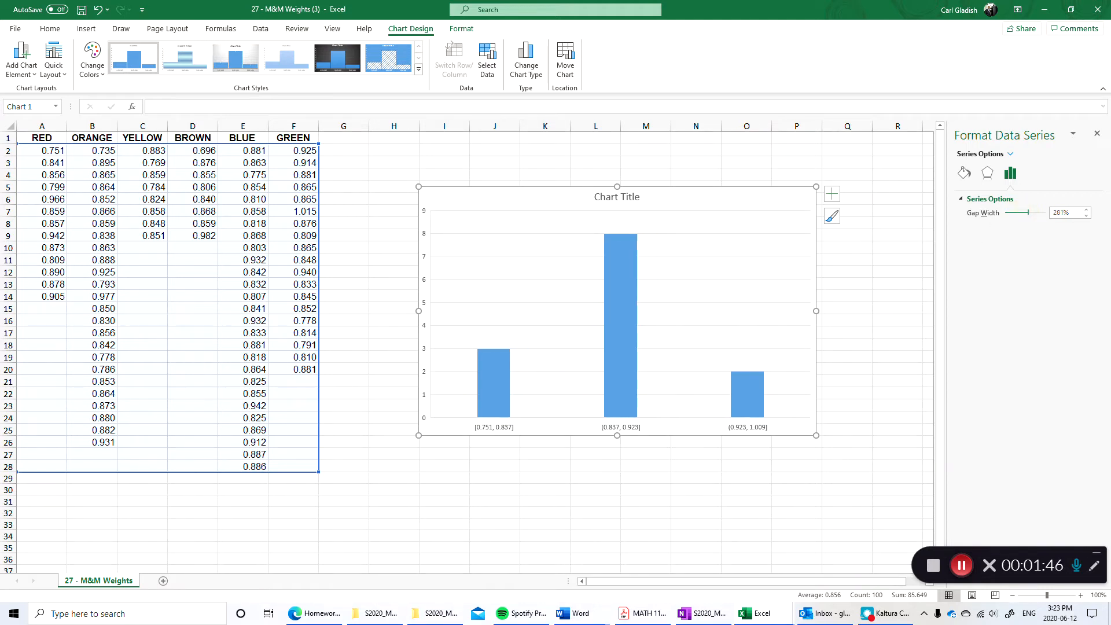
pyautogui.moveTo(1028, 213); pyautogui.dragTo(1007, 215)
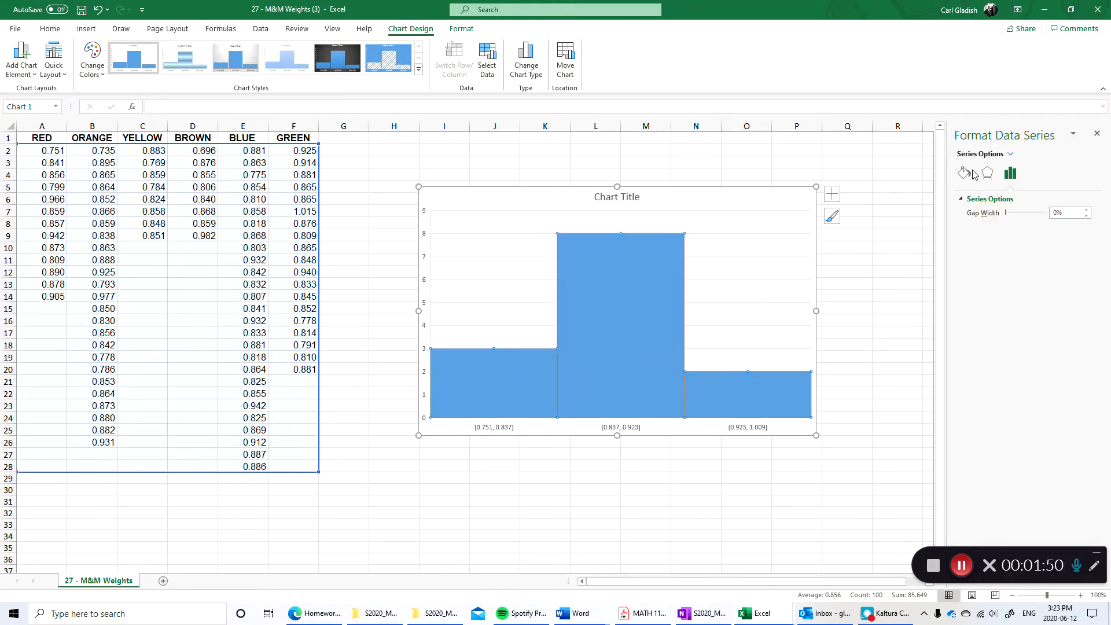
# - Set the number of bins on the histogram's horizontal axis to 10
pyautogui.click(1010, 154)
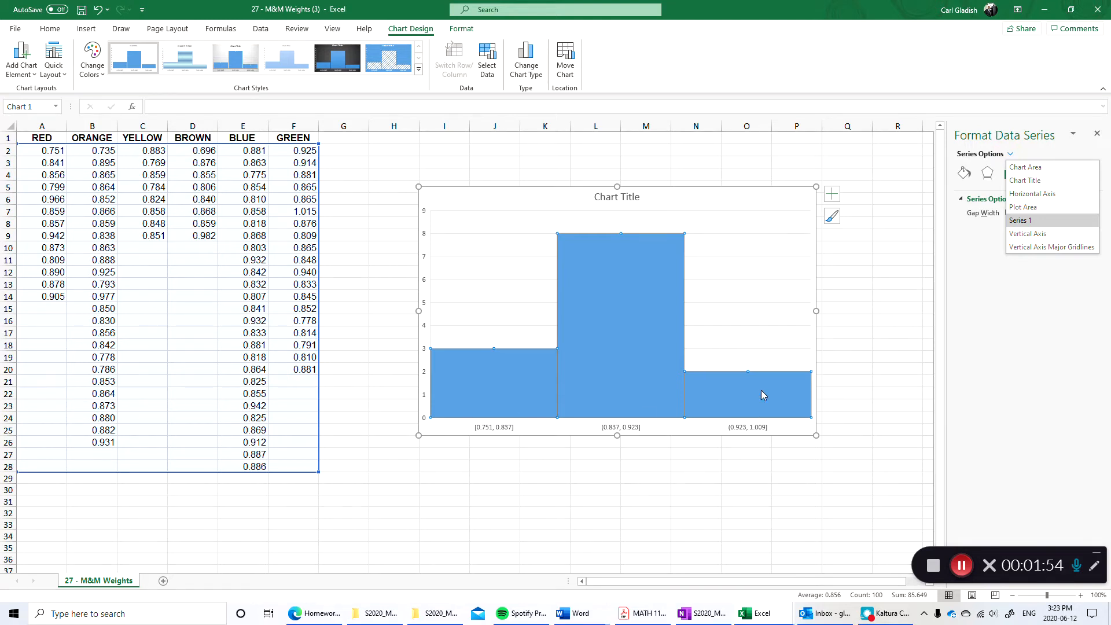
pyautogui.click(1001, 155)
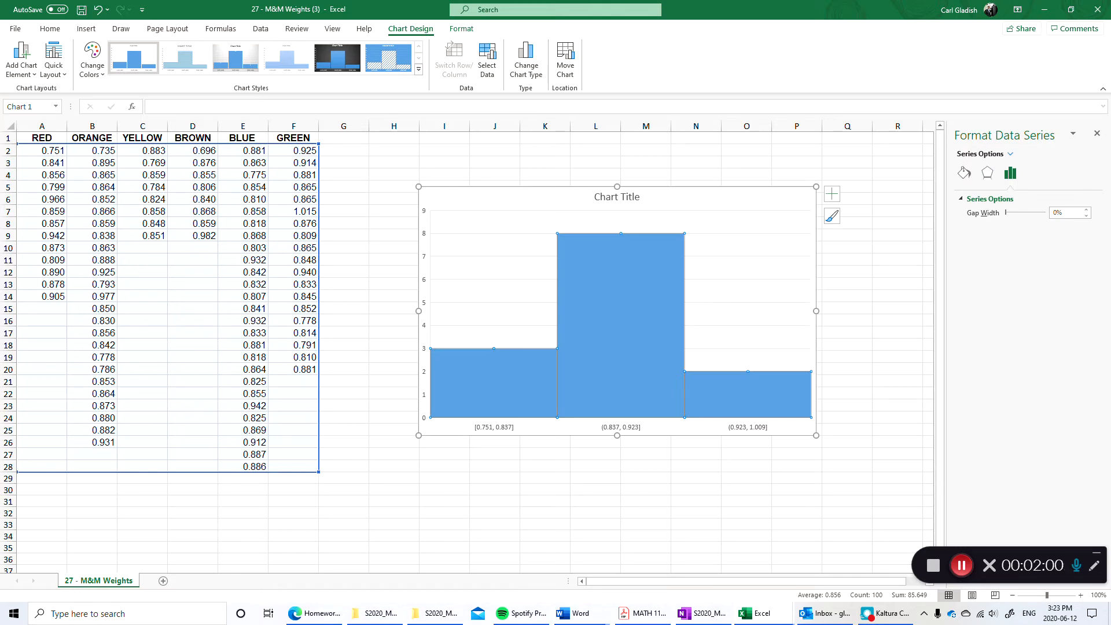
pyautogui.click(1006, 154)
pyautogui.click(1030, 194)
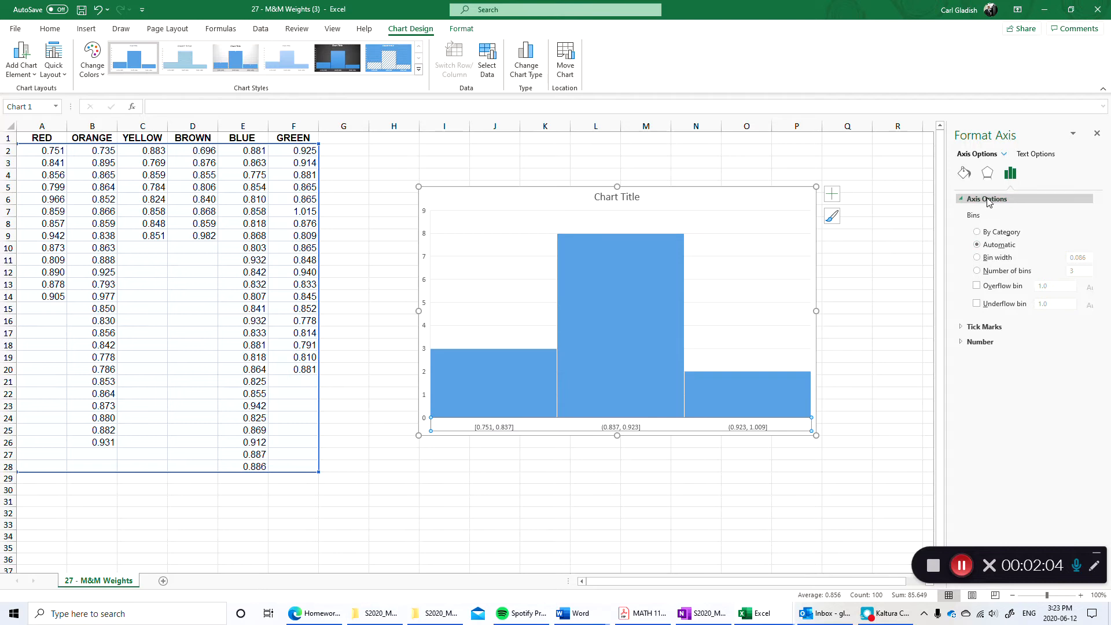
pyautogui.click(961, 175)
pyautogui.click(986, 173)
pyautogui.click(1010, 172)
pyautogui.click(987, 173)
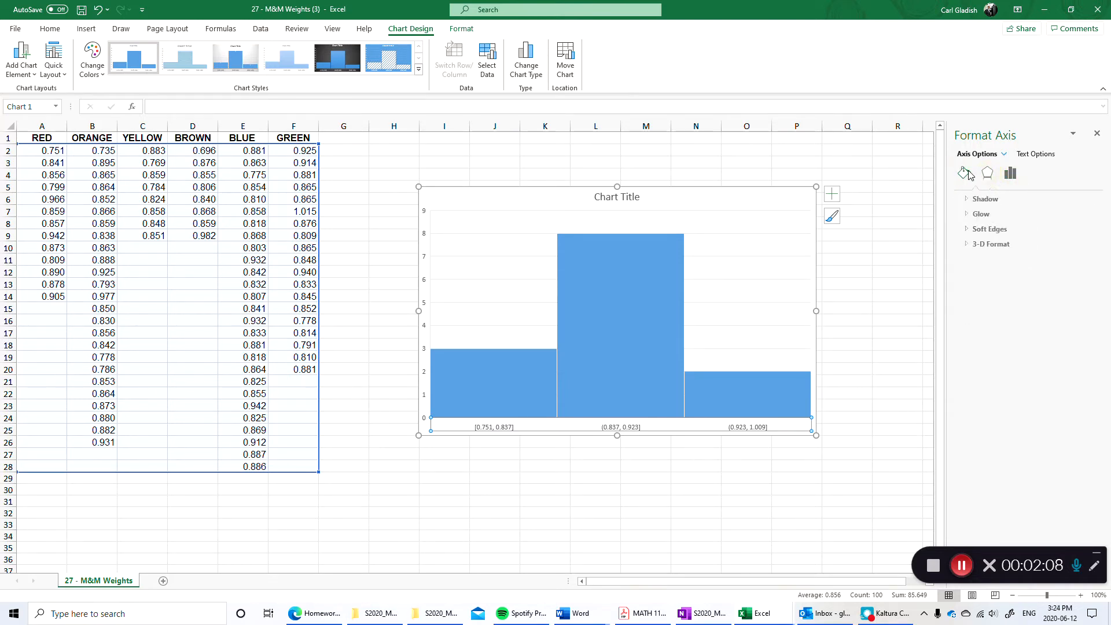
pyautogui.click(1010, 173)
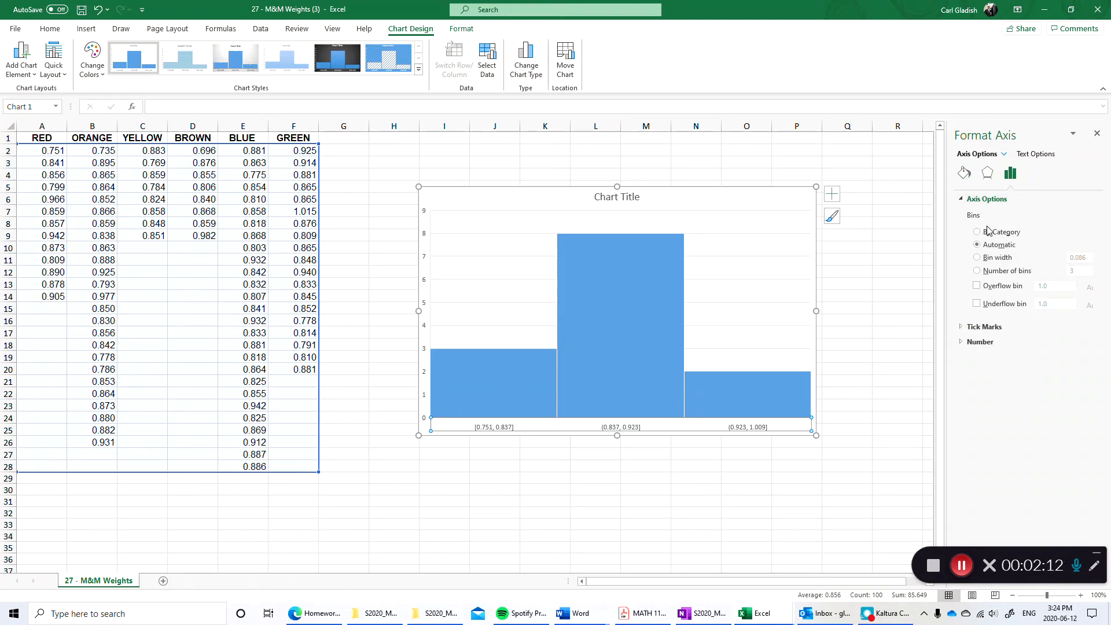
pyautogui.click(977, 270)
pyautogui.click(1077, 271)
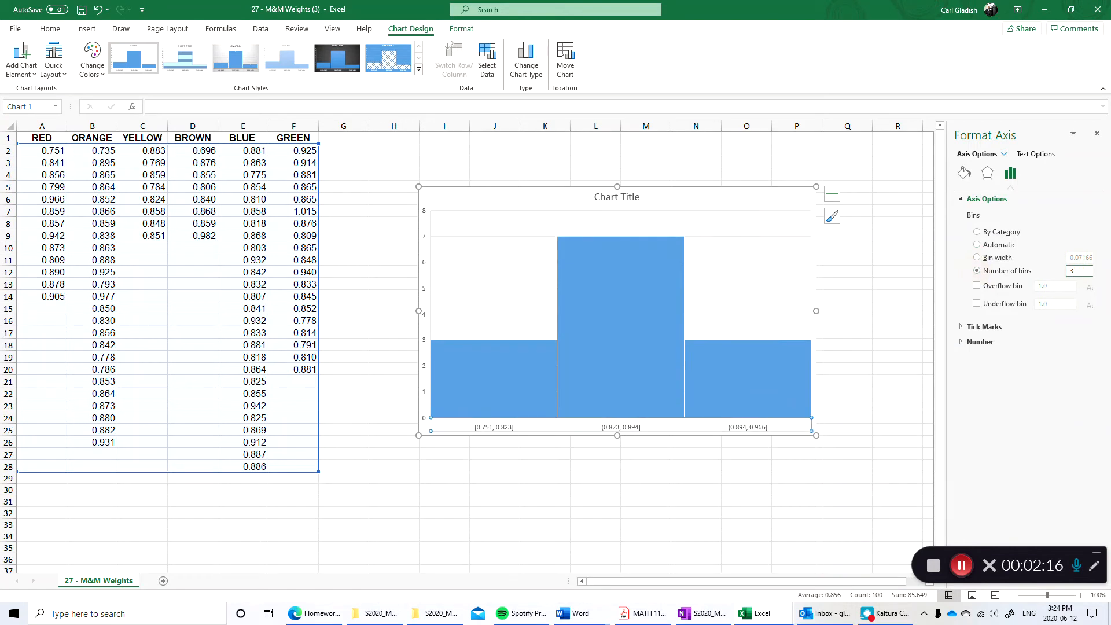
pyautogui.write('10')
pyautogui.press('Return')
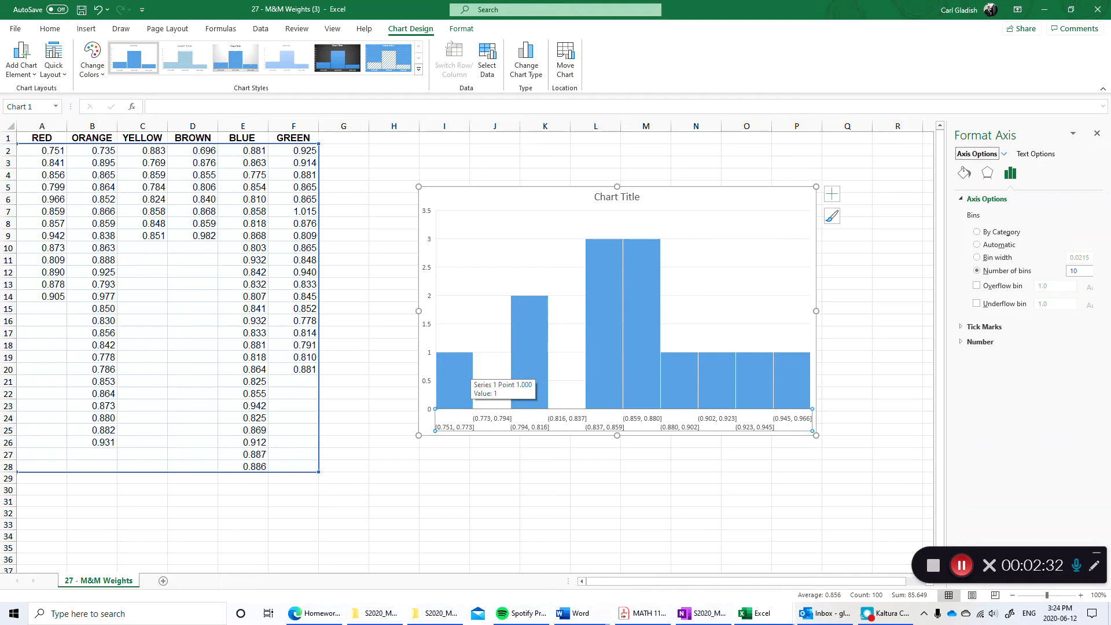
# - Examine the histogram's bars and compare them with the RED weights in A2:A14
pyautogui.click(454, 374)
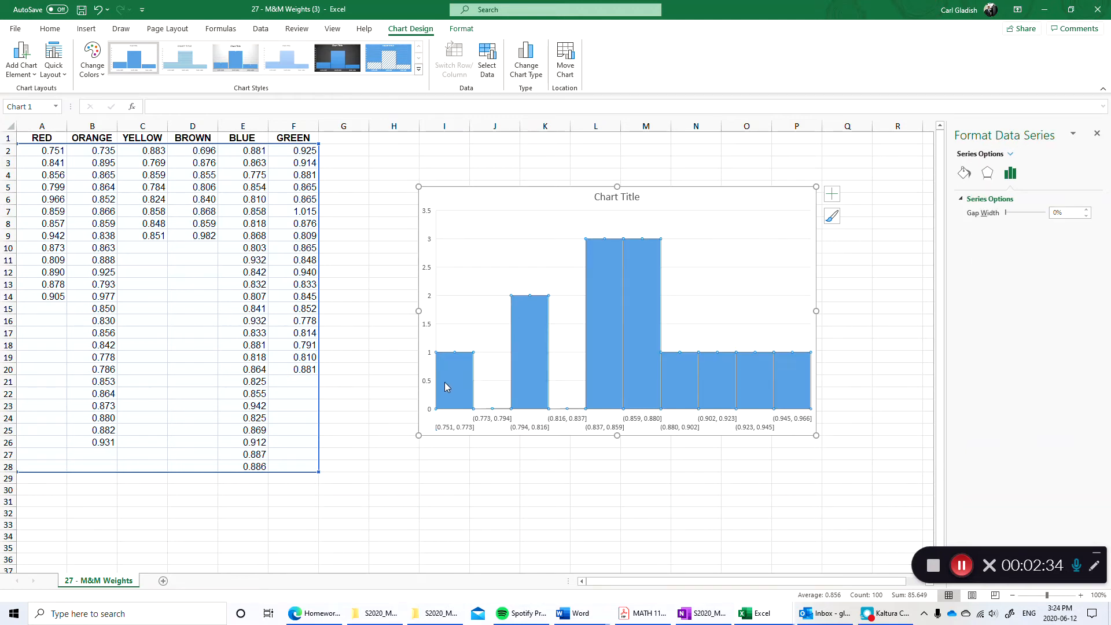
pyautogui.click(519, 324)
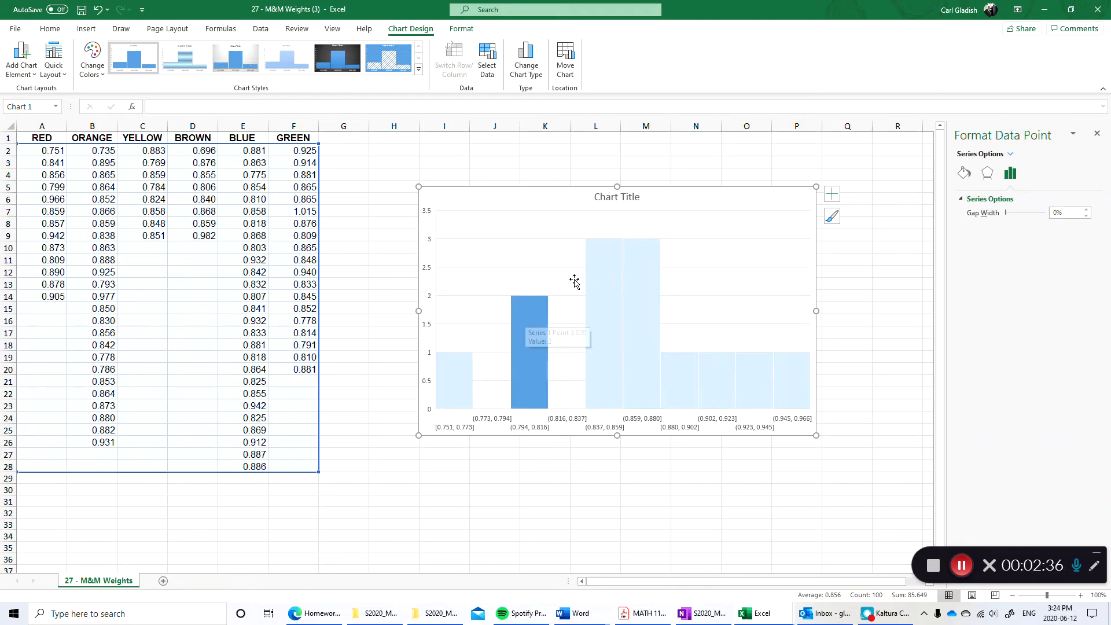
pyautogui.moveTo(609, 267)
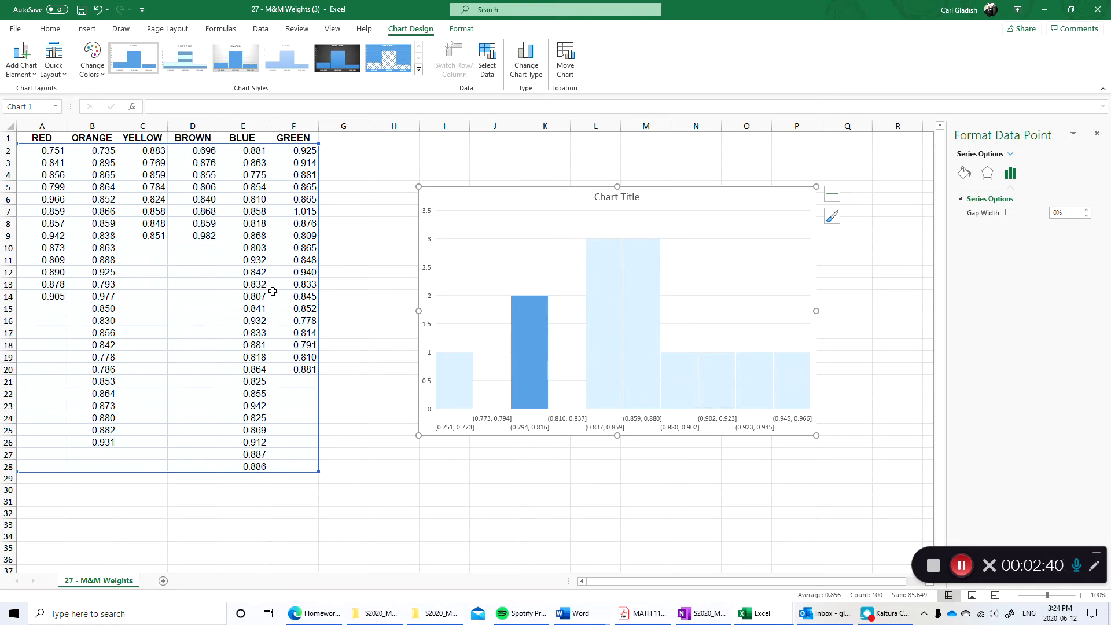
pyautogui.click(51, 296)
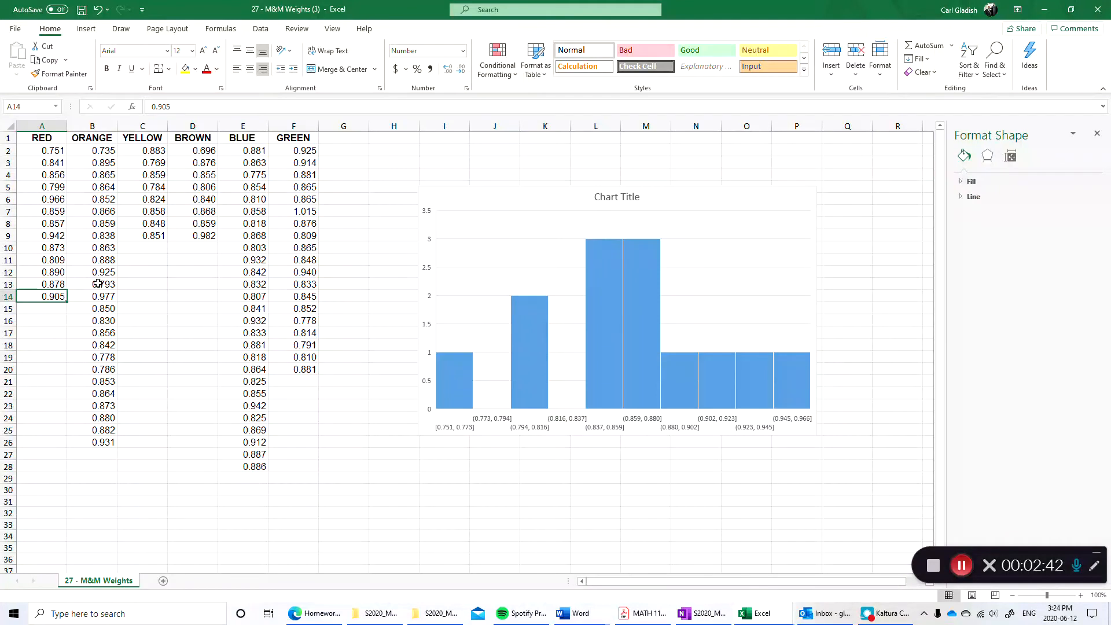
pyautogui.moveTo(46, 151); pyautogui.dragTo(46, 295)
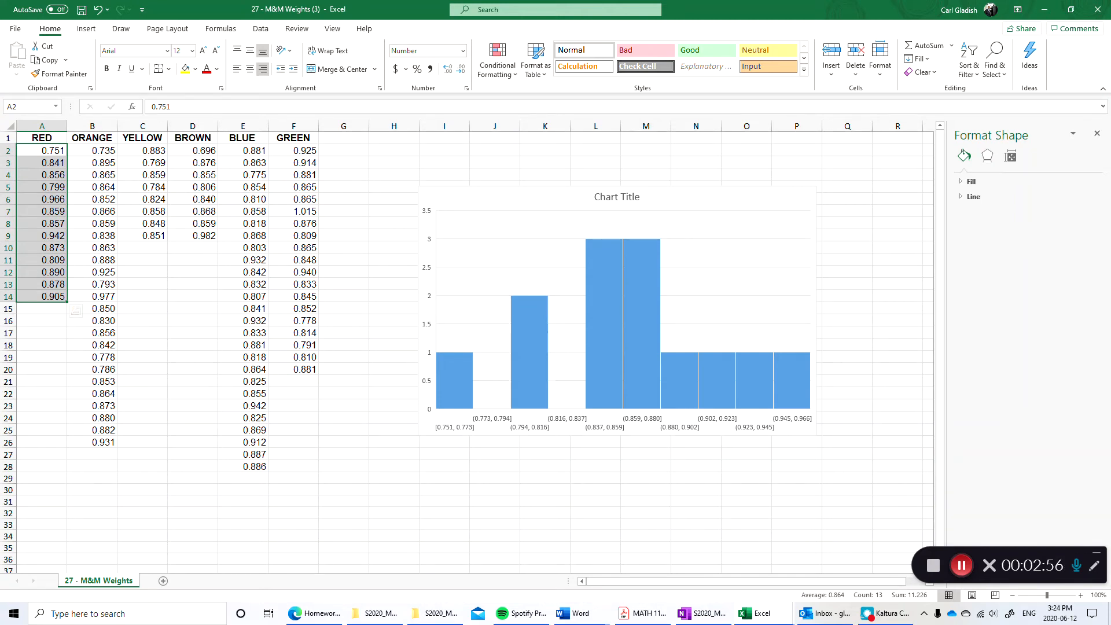
# - Delete the histogram from the worksheet
pyautogui.click(469, 209)
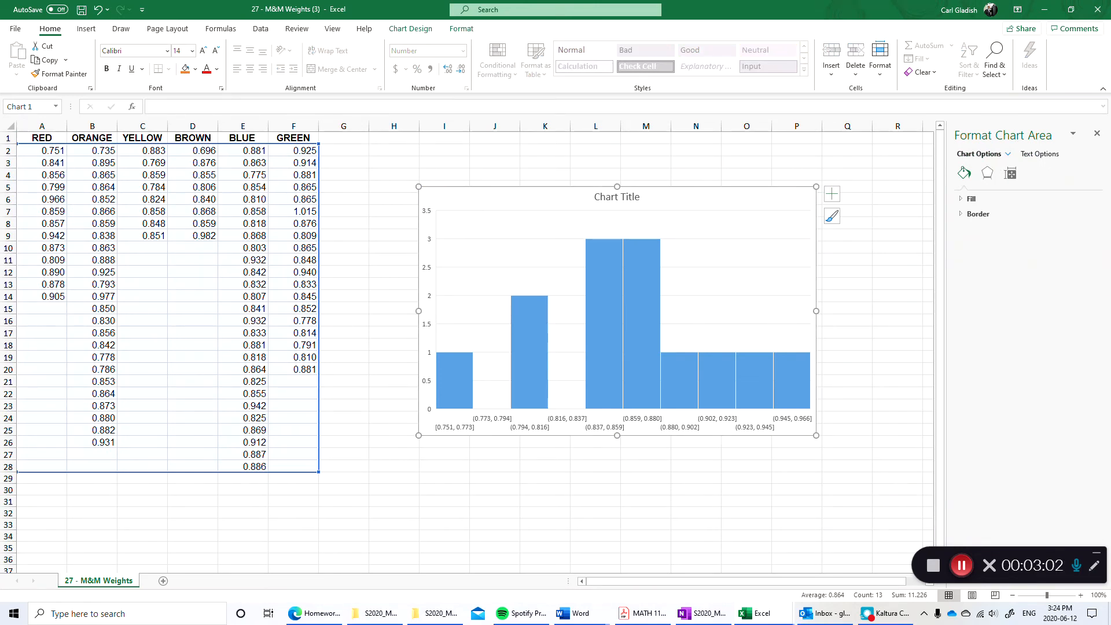
pyautogui.press('Delete')
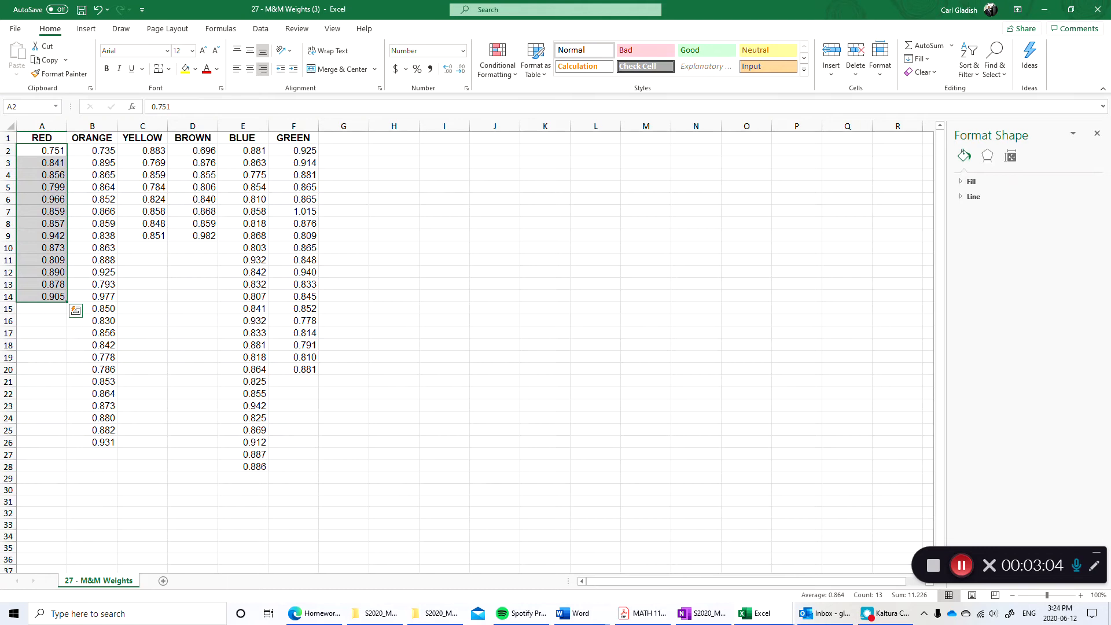
# - Copy the RED weights in A2:A14 and enter the heading ALL in cell G1
pyautogui.moveTo(55, 150); pyautogui.dragTo(57, 297)
pyautogui.hotkey('ctrl', 'c')
pyautogui.press('Right')
pyautogui.press('Right')
pyautogui.press('Right')
pyautogui.press('Right')
pyautogui.press('Right')
pyautogui.press('Right')
pyautogui.press('Right')
pyautogui.press('Right')
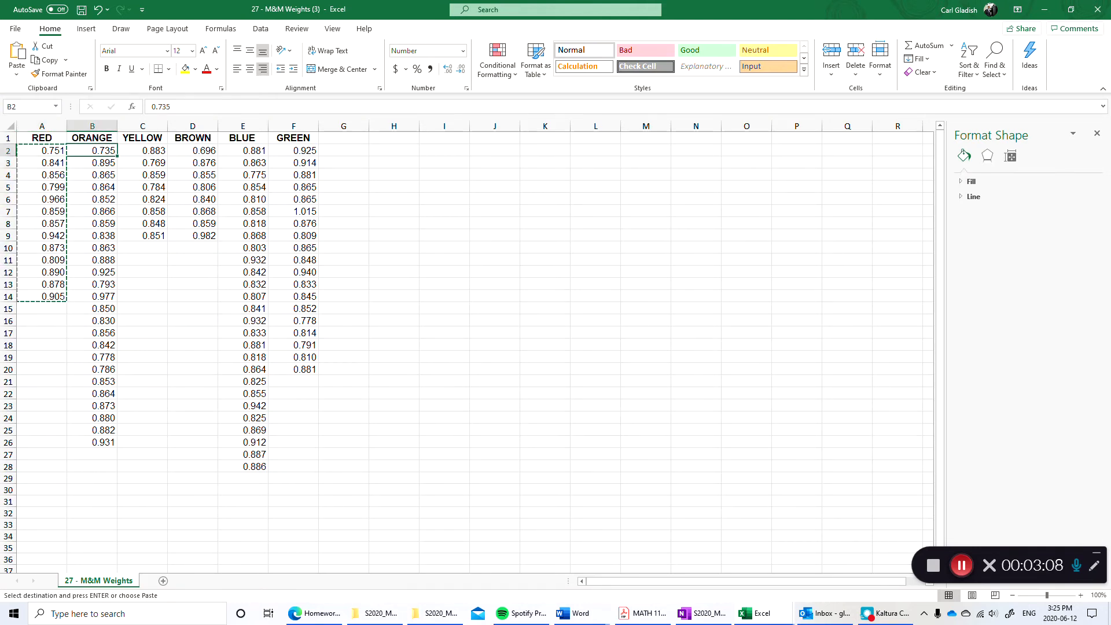
pyautogui.press('Left')
pyautogui.press('Up')
pyautogui.press('Left')
pyautogui.write('ALL')
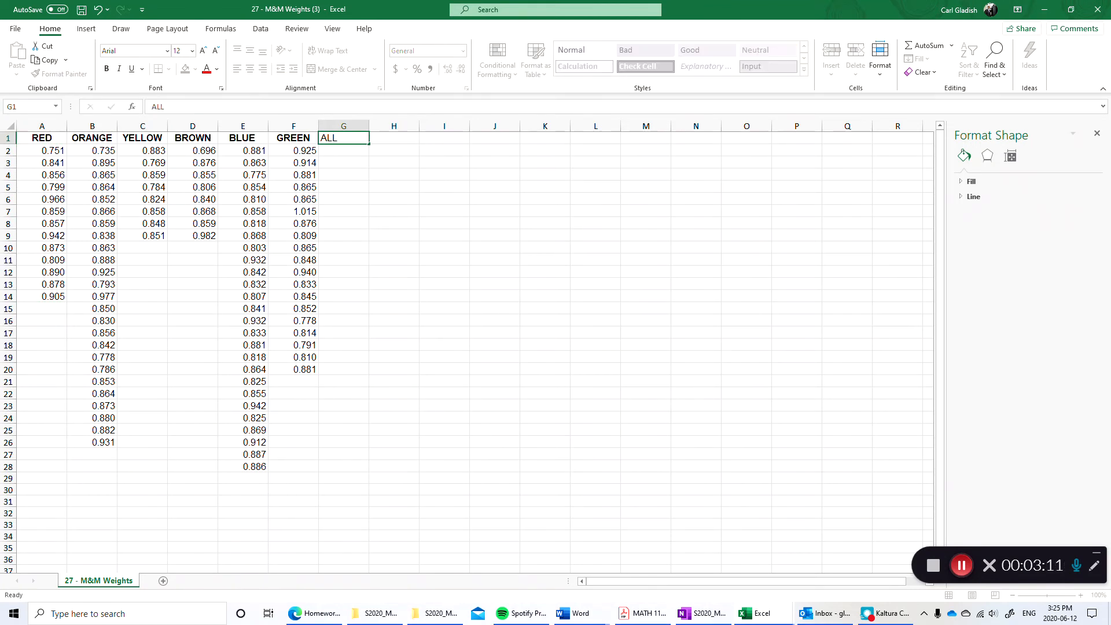
pyautogui.press('Return')
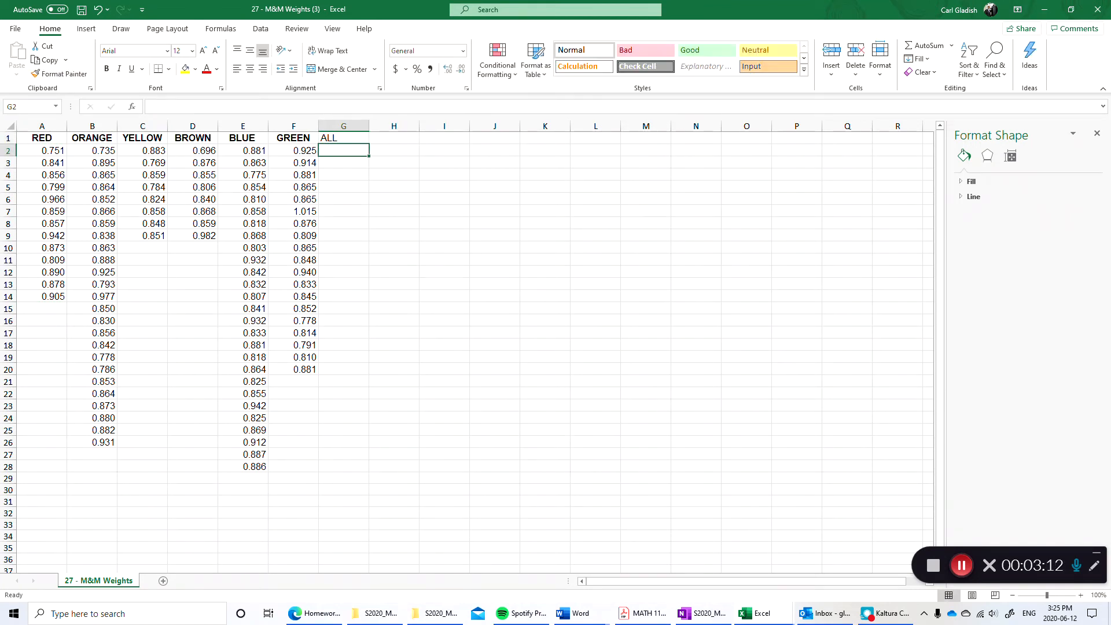
# - Copy the RED weights in A2:A14 into column G starting at G2
pyautogui.click(312, 154)
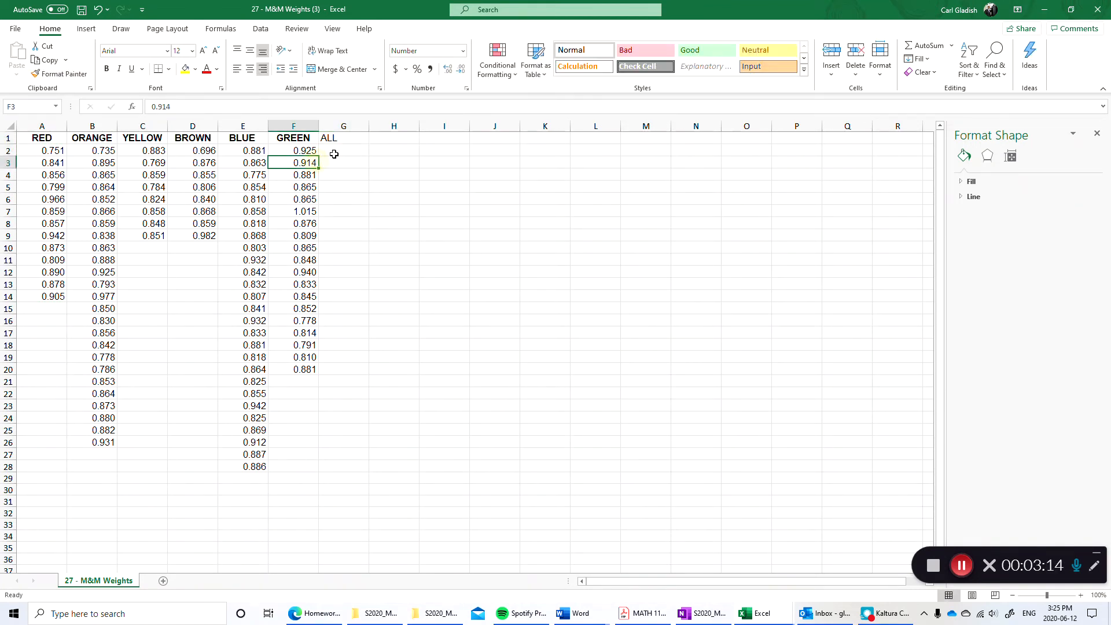
pyautogui.click(61, 152)
pyautogui.hotkey('shift', 'Down')
pyautogui.hotkey('shift', 'Down')
pyautogui.hotkey('shift', 'Down')
pyautogui.hotkey('shift', 'Down')
pyautogui.hotkey('shift', 'Down')
pyautogui.hotkey('shift', 'Down')
pyautogui.hotkey('shift', 'Down')
pyautogui.hotkey('shift', 'Down')
pyautogui.hotkey('shift', 'Down')
pyautogui.hotkey('shift', 'Down')
pyautogui.hotkey('shift', 'Down')
pyautogui.hotkey('shift', 'Down')
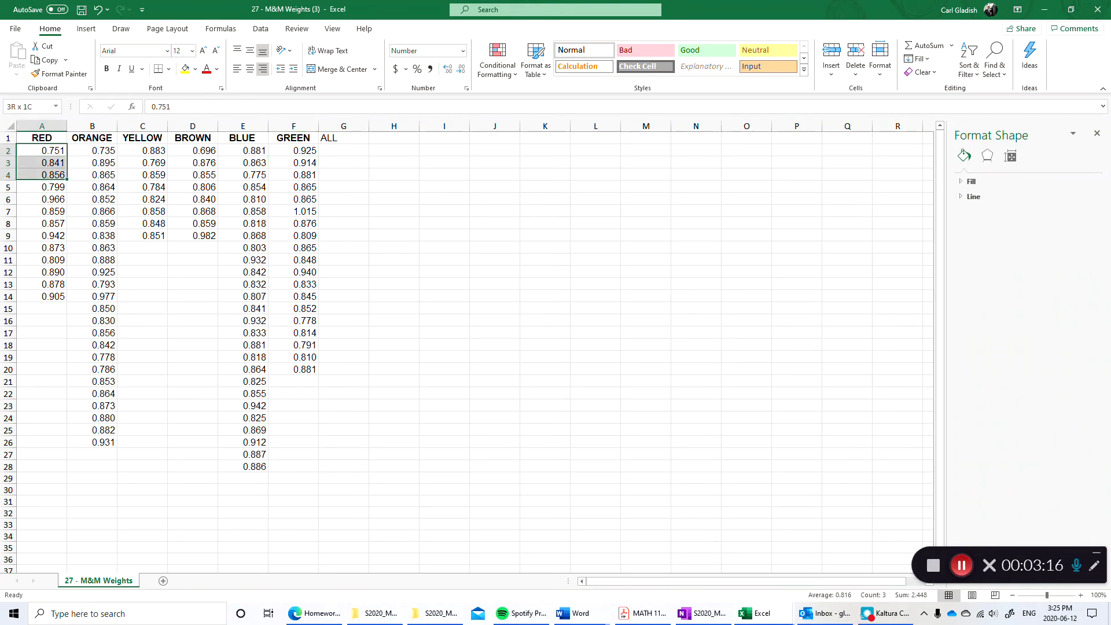
pyautogui.hotkey('ctrl', 'c')
pyautogui.press('Right')
pyautogui.press('Right')
pyautogui.press('Right')
pyautogui.press('Right')
pyautogui.press('Right')
pyautogui.press('Right')
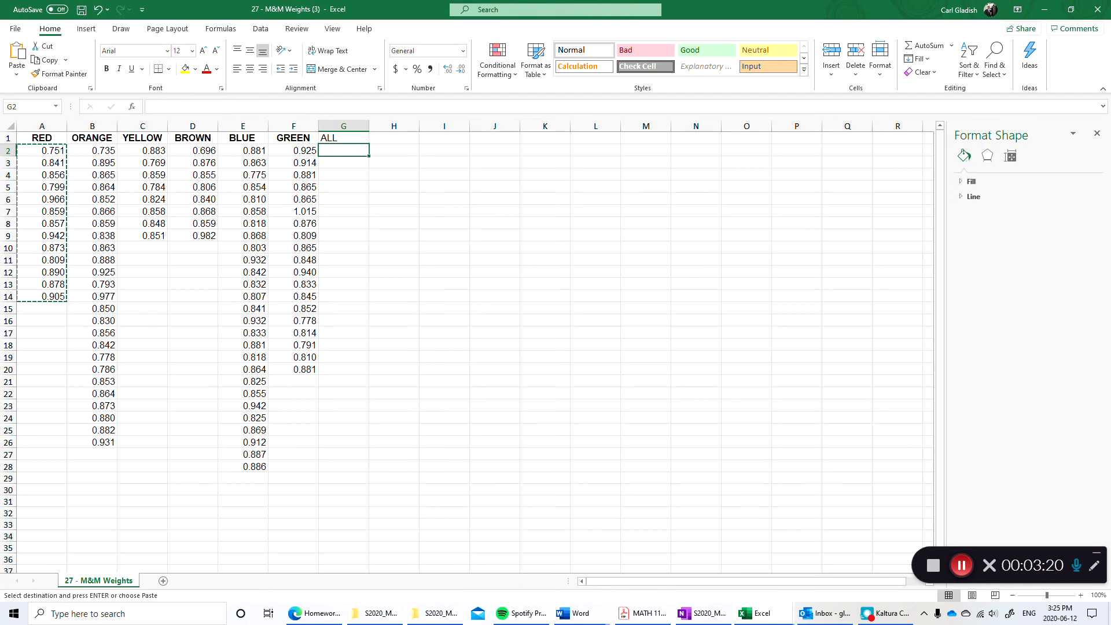
pyautogui.hotkey('ctrl', 'v')
# - Copy the ORANGE weights in B2:B26 into column G directly below the RED ones, starting at G15
pyautogui.press('Left')
pyautogui.press('Home')
pyautogui.press('Right')
pyautogui.hotkey('shift', 'Down')
pyautogui.hotkey('shift', 'Down')
pyautogui.hotkey('shift', 'Down')
pyautogui.hotkey('shift', 'Down')
pyautogui.hotkey('shift', 'Down')
pyautogui.hotkey('shift', 'Down')
pyautogui.hotkey('shift', 'Down')
pyautogui.hotkey('shift', 'Down')
pyautogui.hotkey('shift', 'Down')
pyautogui.hotkey('shift', 'Down')
pyautogui.hotkey('shift', 'Down')
pyautogui.hotkey('shift', 'Down')
pyautogui.hotkey('shift', 'Down')
pyautogui.hotkey('shift', 'Down')
pyautogui.hotkey('shift', 'Down')
pyautogui.hotkey('shift', 'Down')
pyautogui.hotkey('shift', 'Down')
pyautogui.hotkey('shift', 'Down')
pyautogui.hotkey('shift', 'Down')
pyautogui.hotkey('shift', 'Down')
pyautogui.hotkey('shift', 'Down')
pyautogui.hotkey('ctrl', 'c')
pyautogui.press('Right')
pyautogui.press('Right')
pyautogui.press('Right')
pyautogui.press('Right')
pyautogui.press('Right')
pyautogui.press('Down')
pyautogui.press('Down')
pyautogui.press('Down')
pyautogui.press('Down')
pyautogui.press('Down')
pyautogui.press('Down')
pyautogui.press('Down')
pyautogui.press('Down')
pyautogui.press('Down')
pyautogui.press('Down')
pyautogui.press('Down')
pyautogui.press('Down')
pyautogui.press('Down')
pyautogui.press('Down')
pyautogui.press('Up')
pyautogui.hotkey('ctrl', 'v')
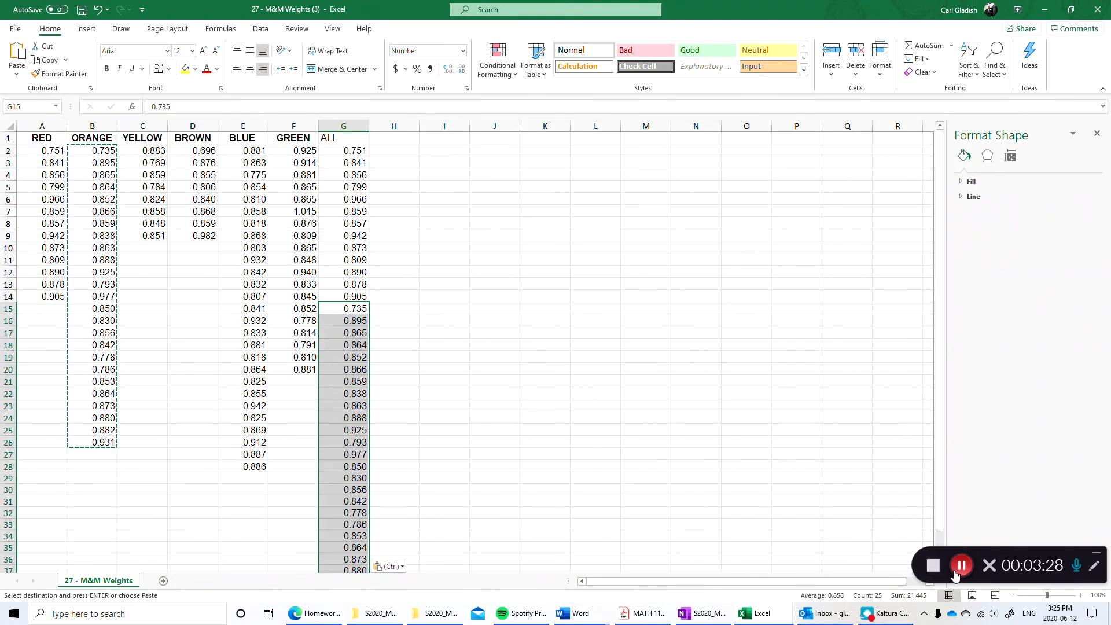
# - Append the YELLOW, BROWN, BLUE and GREEN weights below the others in column G, down to G101
pyautogui.hotkey('ctrl', 'Down')
pyautogui.click(340, 440)
pyautogui.hotkey('ctrl', 'v')
pyautogui.scroll(1, 365, 457)
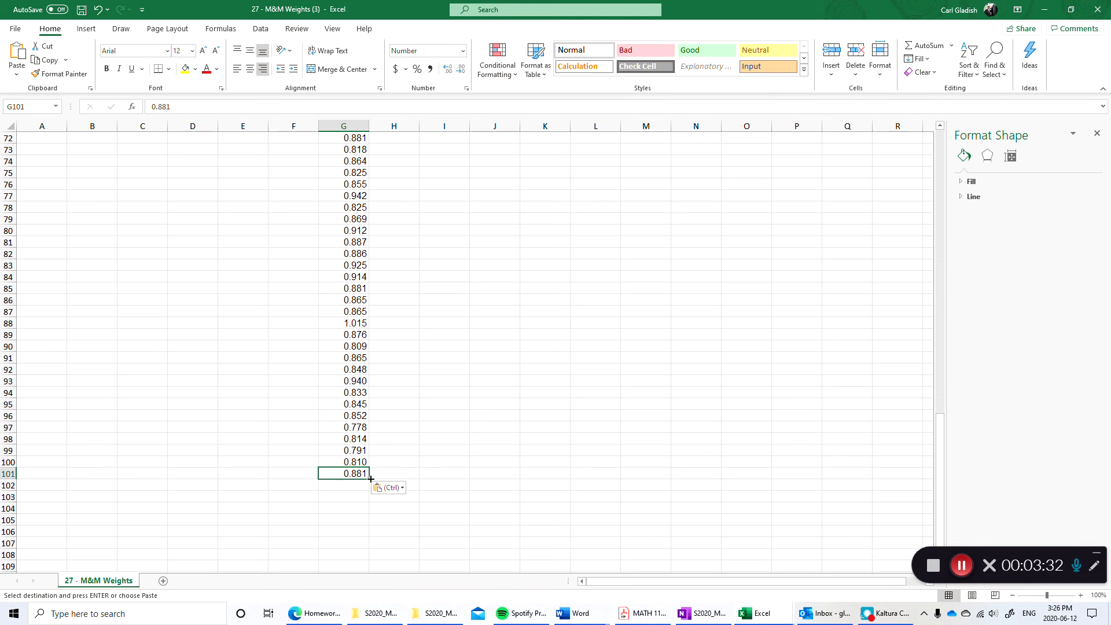
# - Examine the combined ALL column from its last entry in G101 back up to its heading
pyautogui.press('Left')
pyautogui.press('Left')
pyautogui.press('Left')
pyautogui.press('Left')
pyautogui.press('Left')
pyautogui.press('Left')
pyautogui.press('Right')
pyautogui.press('Right')
pyautogui.press('Right')
pyautogui.press('Right')
pyautogui.press('Right')
pyautogui.press('Right')
pyautogui.press('pageup')
pyautogui.press('pageup')
pyautogui.press('Up')
pyautogui.press('Up')
pyautogui.press('Up')
pyautogui.press('Up')
pyautogui.press('Up')
pyautogui.press('Up')
pyautogui.press('Up')
pyautogui.press('Up')
pyautogui.press('Up')
pyautogui.press('Up')
pyautogui.press('Up')
pyautogui.press('Up')
pyautogui.press('Up')
pyautogui.press('Up')
pyautogui.press('Up')
pyautogui.press('Up')
pyautogui.press('Up')
pyautogui.press('Up')
pyautogui.press('Up')
pyautogui.press('Up')
pyautogui.press('Up')
# - Clear the copy marquee and make the heading ALL in G1 bold
pyautogui.press('Escape')
pyautogui.click(433, 295)
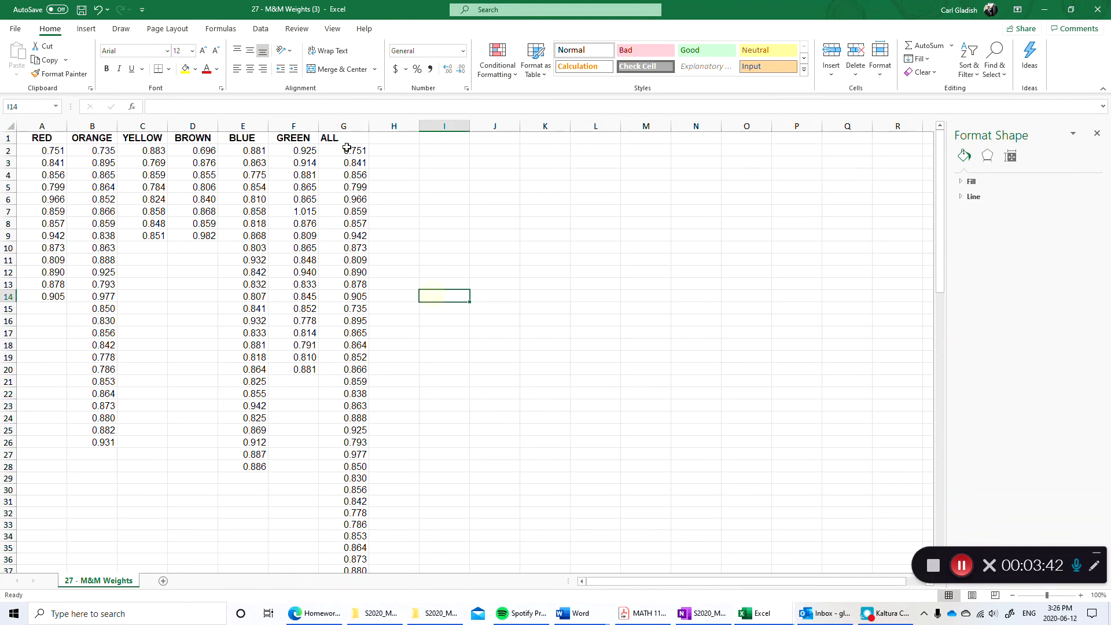
pyautogui.click(338, 140)
# - Insert a histogram of the ALL weights in column G and enlarge it beside the data, over about columns H to Q
pyautogui.click(350, 124)
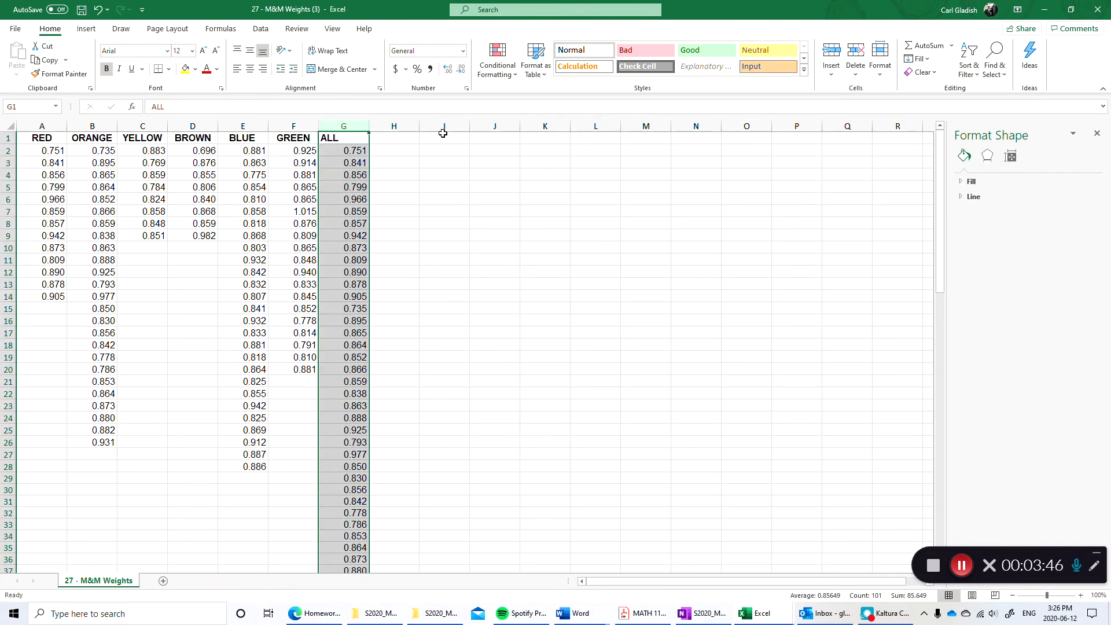
pyautogui.click(79, 32)
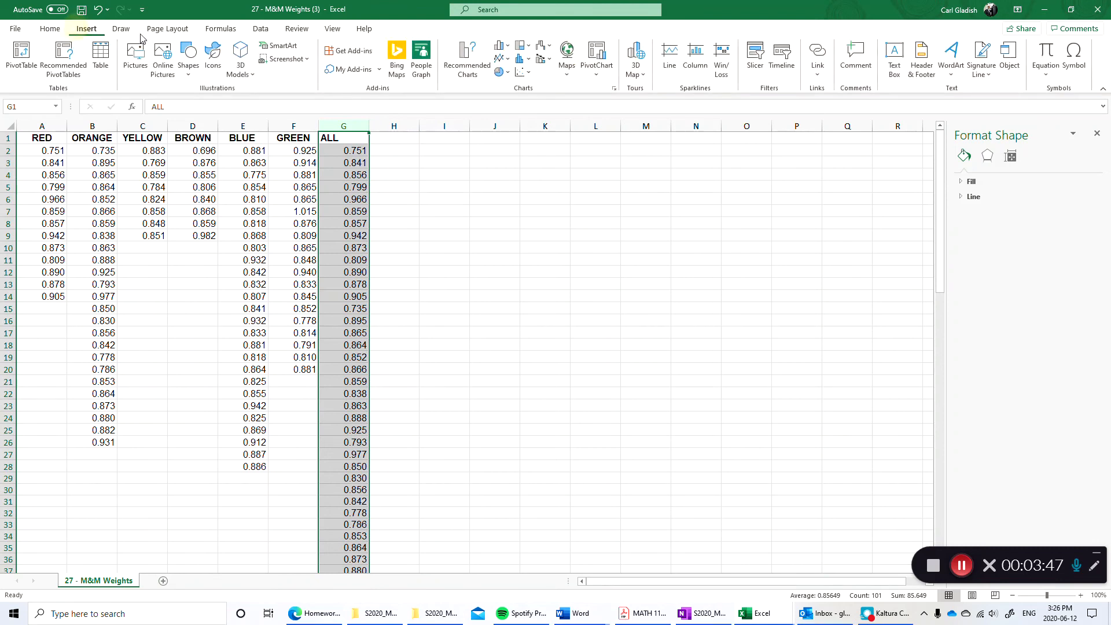
pyautogui.click(465, 62)
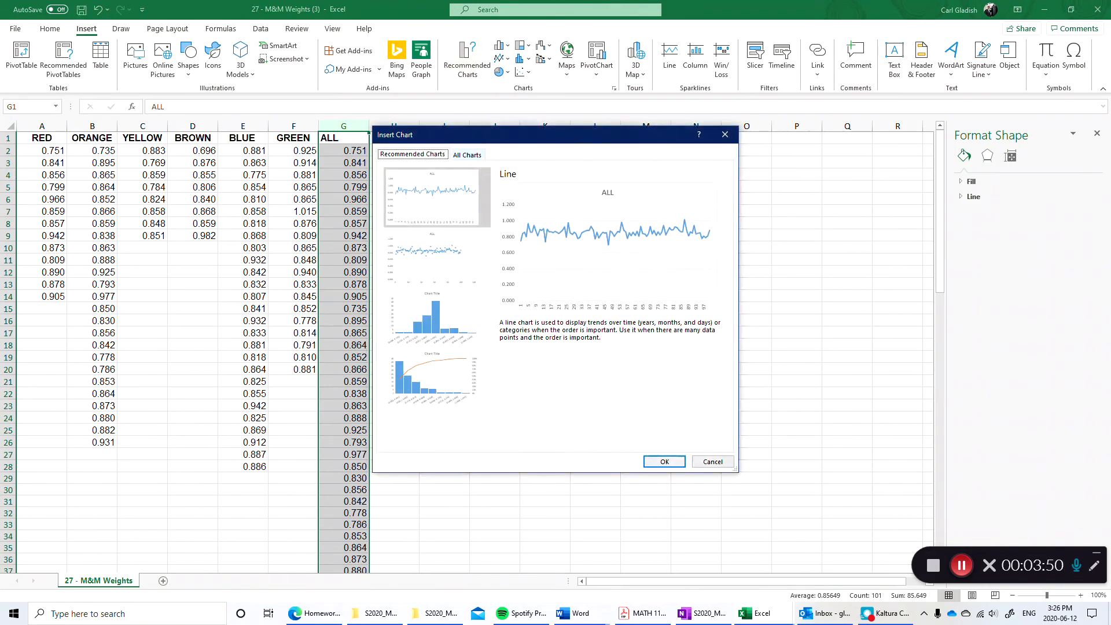
pyautogui.click(466, 154)
pyautogui.click(417, 370)
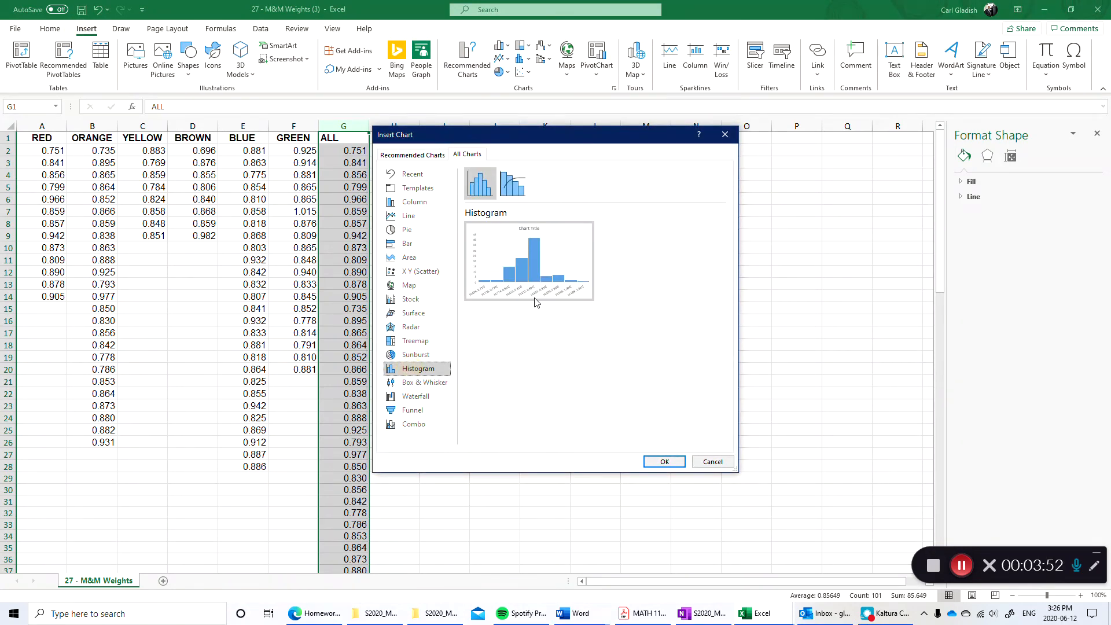
pyautogui.click(482, 214)
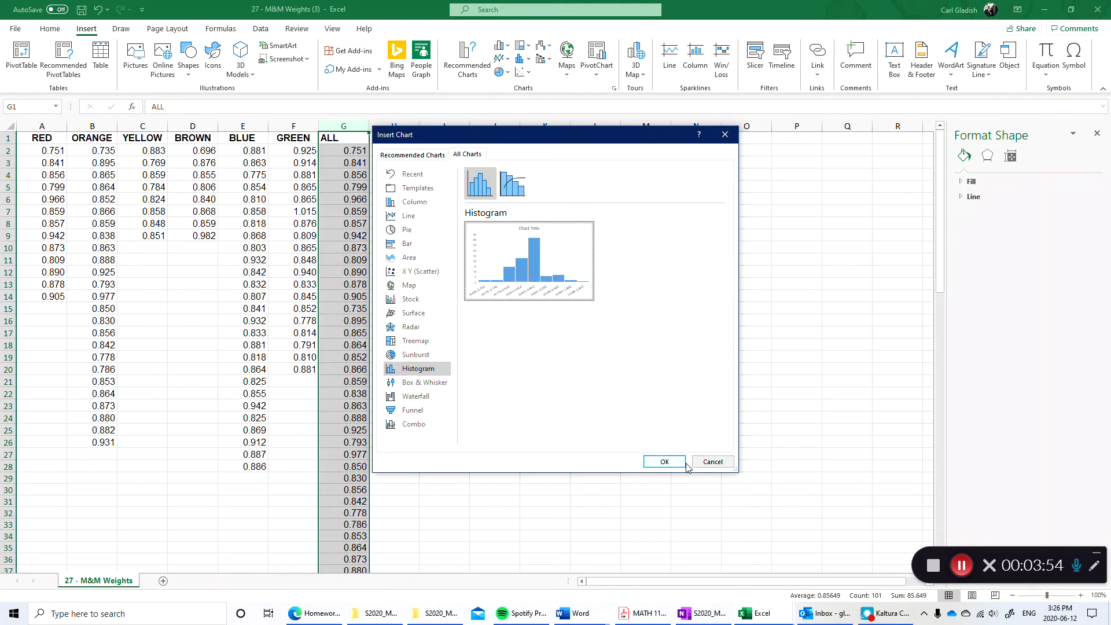
pyautogui.click(664, 461)
pyautogui.moveTo(613, 269); pyautogui.dragTo(772, 196)
pyautogui.moveTo(648, 204); pyautogui.dragTo(720, 188)
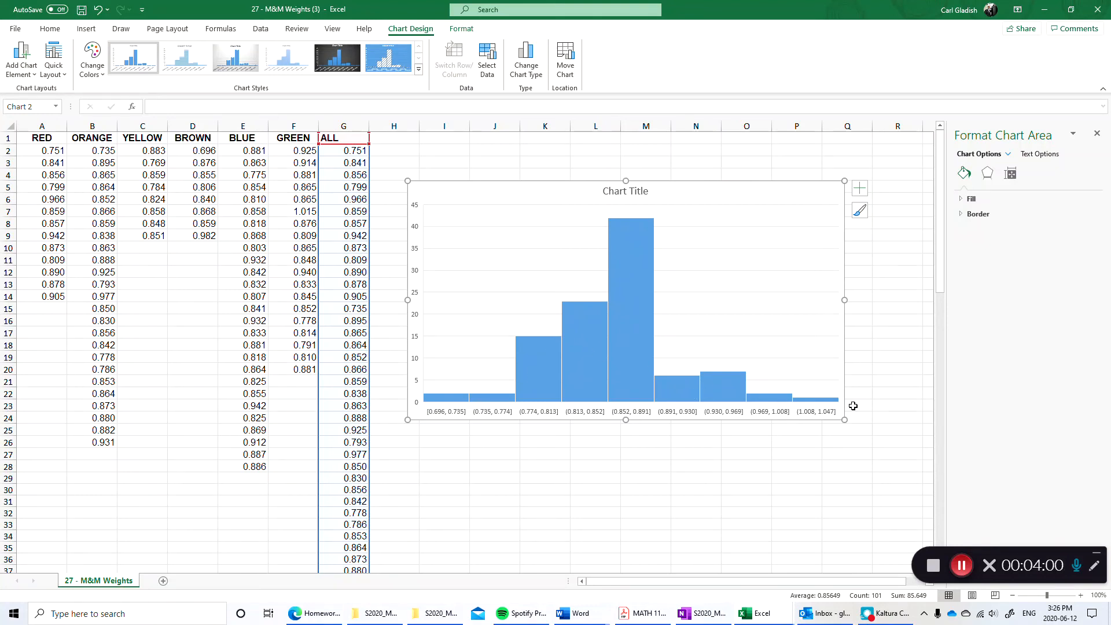
# - Set the bin width on the histogram's horizontal axis to 0.05
pyautogui.rightClick(639, 295)
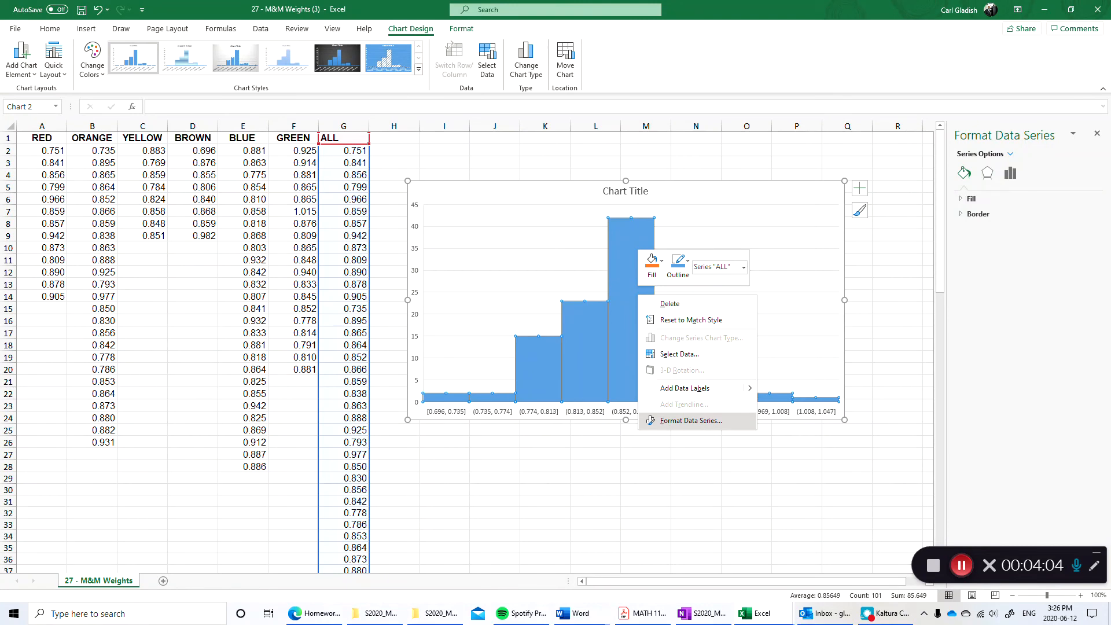
pyautogui.click(690, 420)
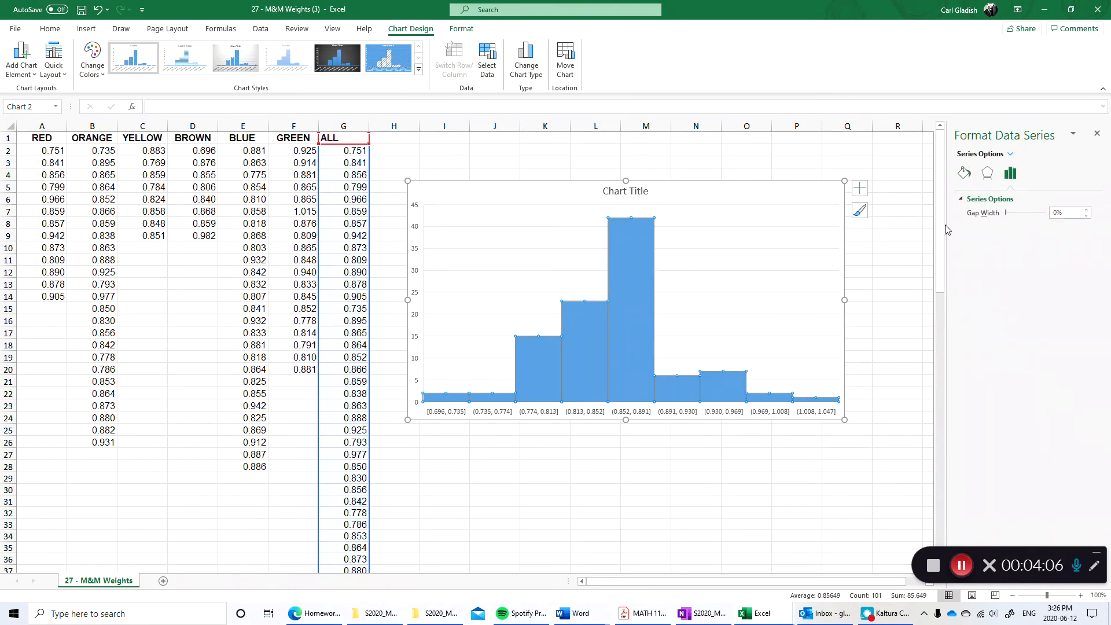
pyautogui.click(1010, 154)
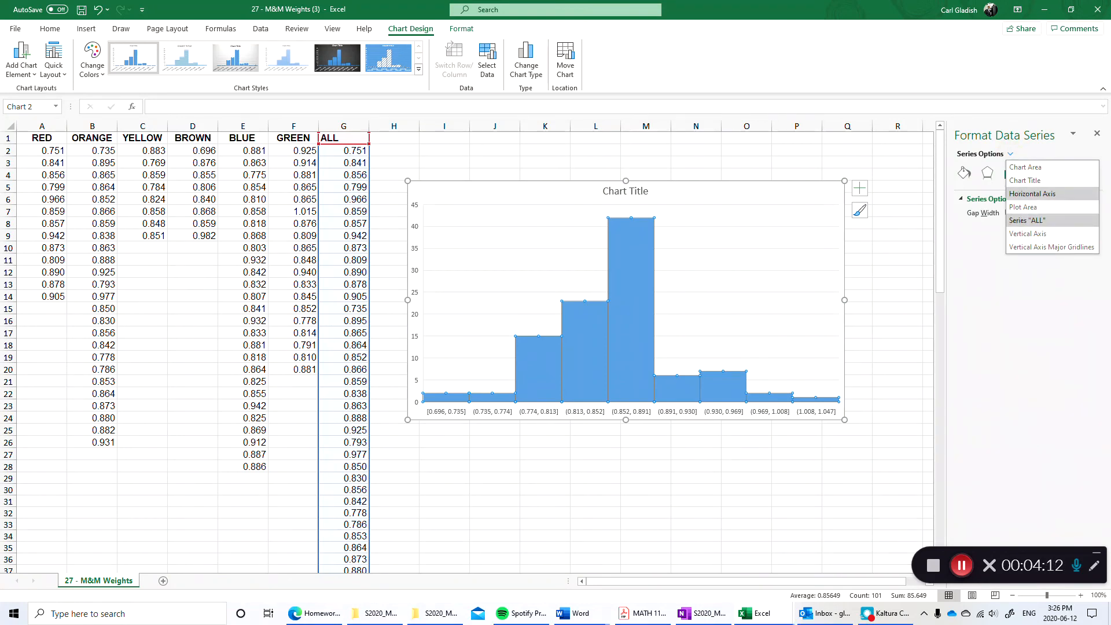
pyautogui.click(1032, 193)
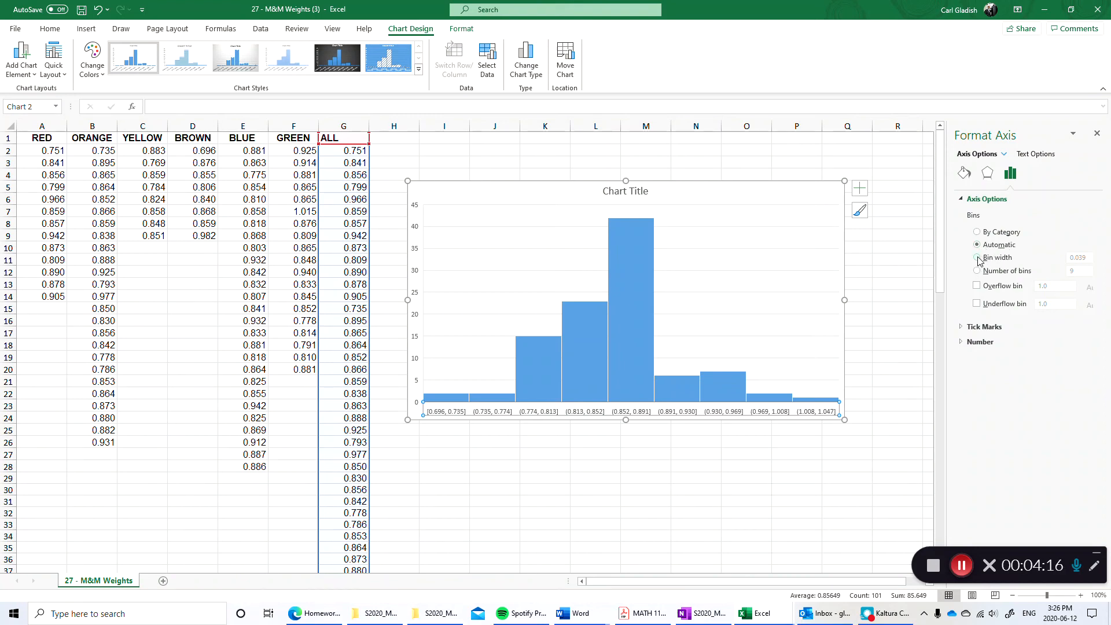
pyautogui.click(977, 258)
pyautogui.doubleClick(1084, 259)
pyautogui.write('0.05')
pyautogui.press('Return')
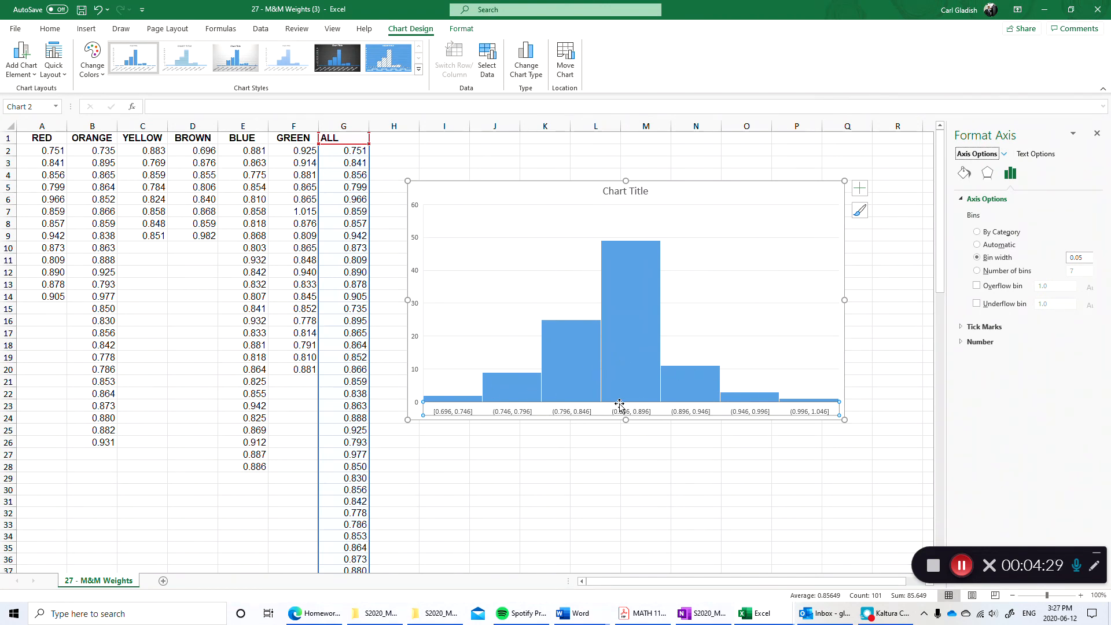
# - Set the ALL histogram's number of bins to 10 and deselect the chart
pyautogui.click(977, 271)
pyautogui.click(1077, 271)
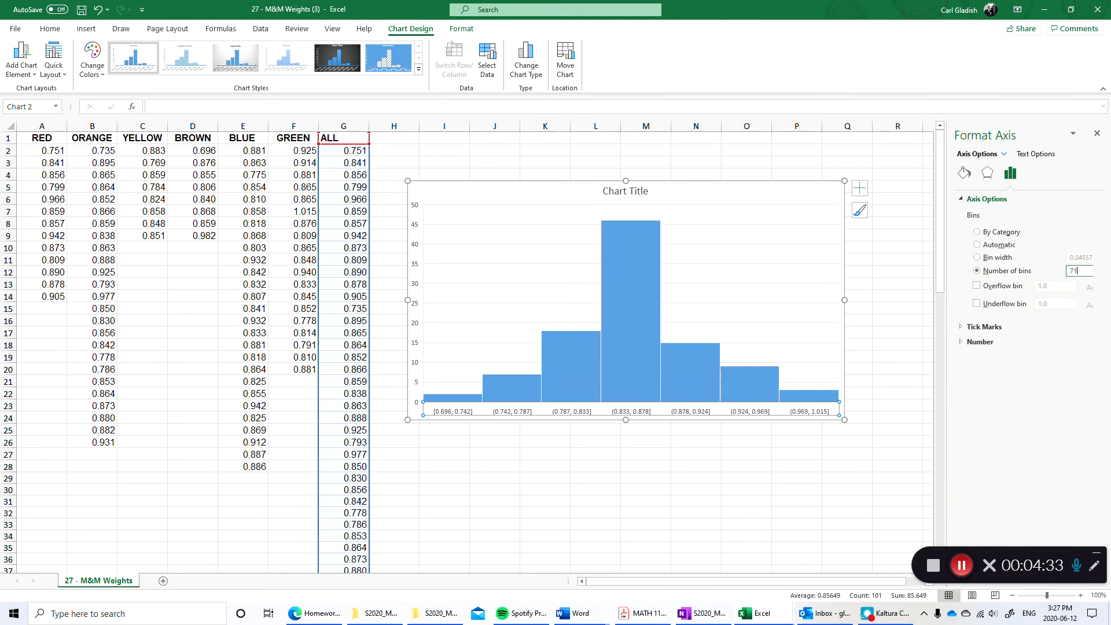
pyautogui.write('10')
pyautogui.press('Return')
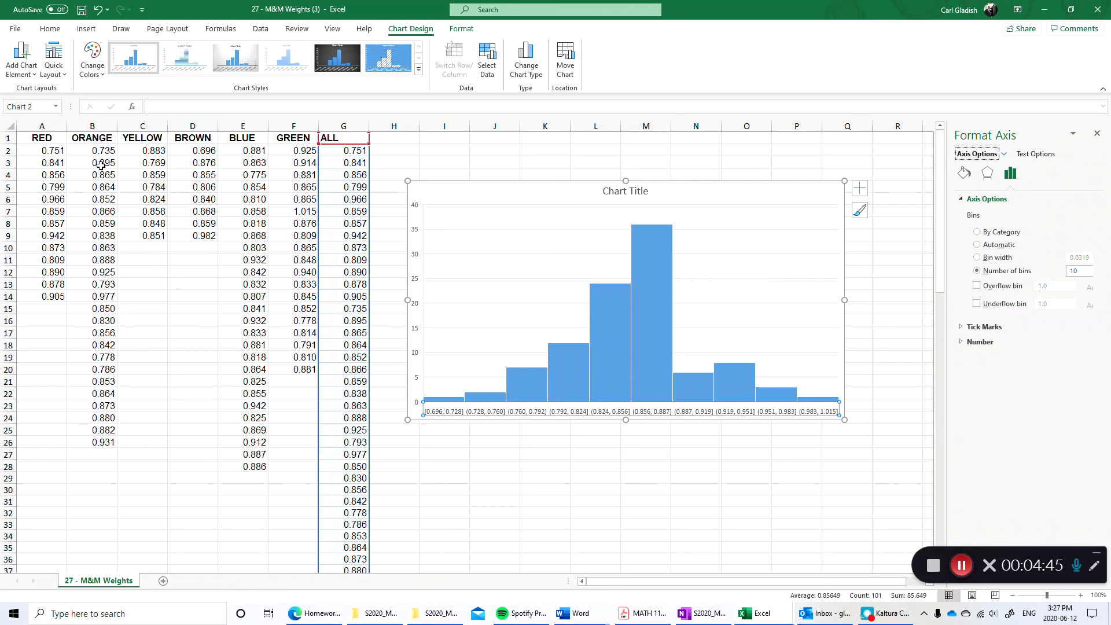
pyautogui.click(44, 147)
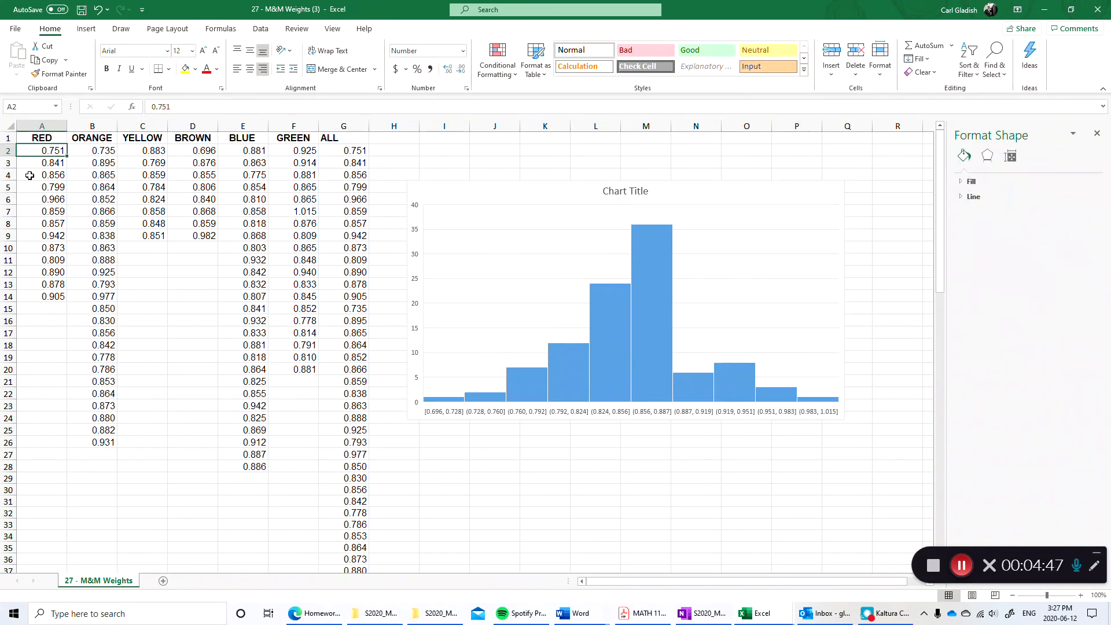